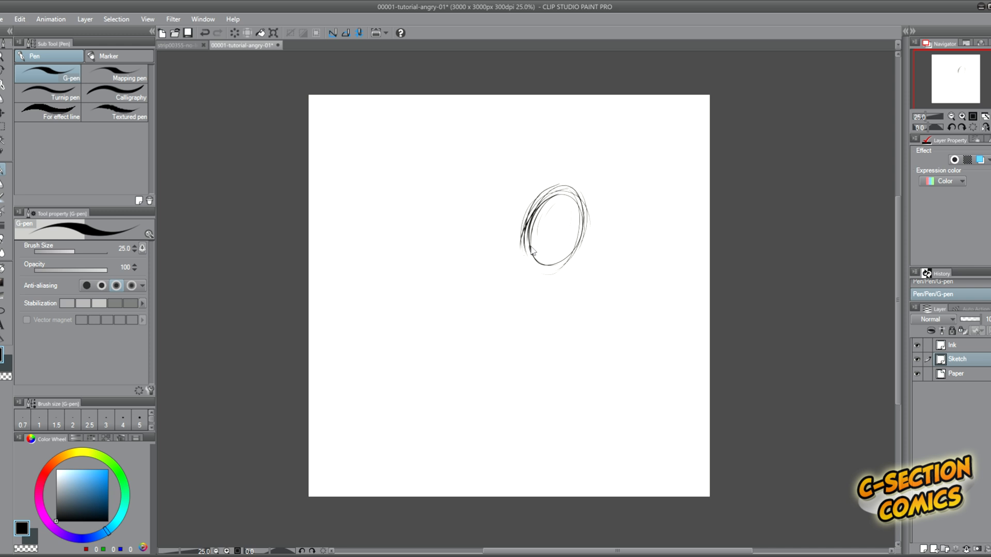
# Sketch the neck, the rounded shoulder and the near arm ending in a fist beside the head oval.
pyautogui.scroll(1, 533, 252)
pyautogui.moveTo(535, 266)
pyautogui.mouseDown()
pyautogui.moveTo(509, 248)
pyautogui.moveTo(486, 253)
pyautogui.moveTo(478, 239)
pyautogui.moveTo(455, 271)
pyautogui.moveTo(487, 246)
pyautogui.moveTo(465, 237)
pyautogui.mouseUp()
pyautogui.moveTo(453, 241); pyautogui.dragTo(459, 304)
pyautogui.moveTo(448, 268)
pyautogui.mouseDown()
pyautogui.moveTo(454, 329)
pyautogui.moveTo(470, 309)
pyautogui.moveTo(478, 328)
pyautogui.moveTo(483, 365)
pyautogui.mouseUp()
pyautogui.moveTo(458, 355)
pyautogui.mouseDown()
pyautogui.moveTo(476, 378)
pyautogui.moveTo(515, 382)
pyautogui.moveTo(480, 396)
pyautogui.moveTo(511, 392)
pyautogui.mouseUp()
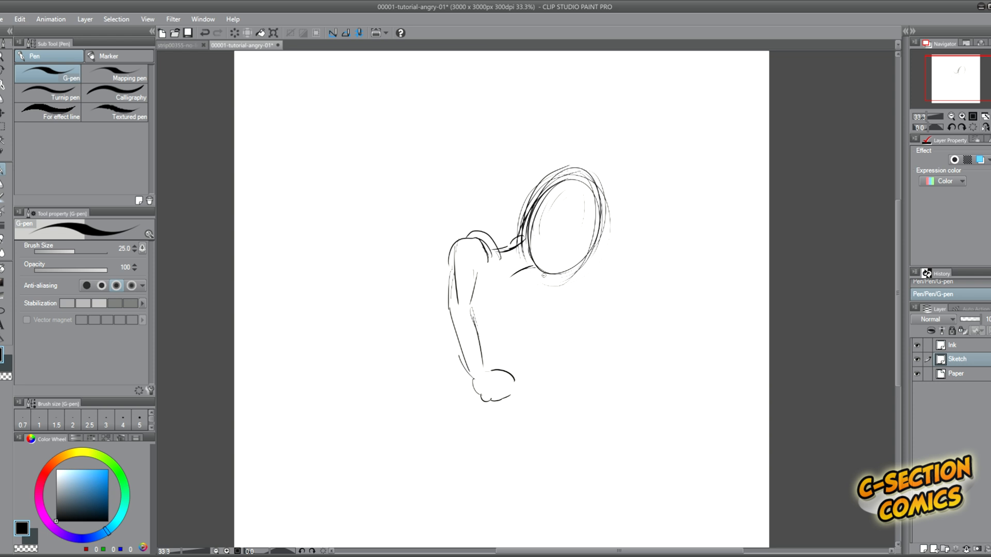
# Start the far upper arm below the head, erase rough spots around the shoulder, and redraw the shoulder and near arm lines.
pyautogui.moveTo(543, 276)
pyautogui.mouseDown()
pyautogui.moveTo(547, 315)
pyautogui.moveTo(535, 320)
pyautogui.mouseUp()
pyautogui.press('e')
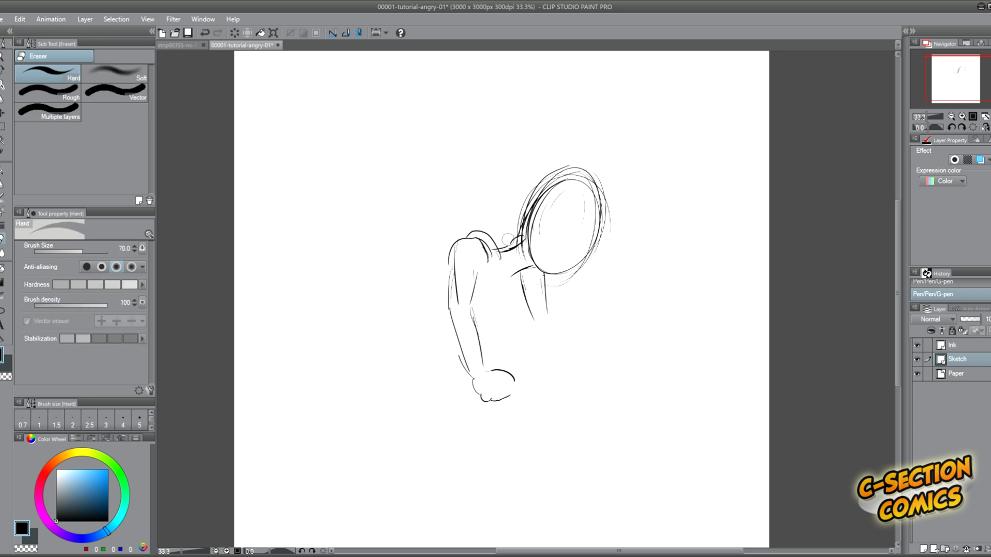
pyautogui.moveTo(515, 238)
pyautogui.mouseDown()
pyautogui.moveTo(525, 299)
pyautogui.moveTo(500, 263)
pyautogui.moveTo(458, 244)
pyautogui.moveTo(499, 266)
pyautogui.moveTo(471, 243)
pyautogui.moveTo(455, 267)
pyautogui.moveTo(449, 304)
pyautogui.mouseUp()
pyautogui.press('p')
pyautogui.moveTo(483, 267); pyautogui.dragTo(472, 312)
pyautogui.moveTo(490, 250); pyautogui.dragTo(524, 238)
# Sketch the far arm down from the head to a small clenched fist.
pyautogui.moveTo(522, 236)
pyautogui.mouseDown()
pyautogui.moveTo(488, 250)
pyautogui.moveTo(506, 291)
pyautogui.moveTo(527, 297)
pyautogui.mouseUp()
pyautogui.moveTo(526, 297); pyautogui.dragTo(536, 329)
pyautogui.moveTo(543, 272)
pyautogui.mouseDown()
pyautogui.moveTo(541, 323)
pyautogui.moveTo(560, 356)
pyautogui.mouseUp()
pyautogui.moveTo(532, 319)
pyautogui.mouseDown()
pyautogui.moveTo(567, 372)
pyautogui.moveTo(539, 370)
pyautogui.moveTo(566, 373)
pyautogui.moveTo(557, 398)
pyautogui.moveTo(549, 380)
pyautogui.moveTo(551, 391)
pyautogui.moveTo(557, 387)
pyautogui.mouseUp()
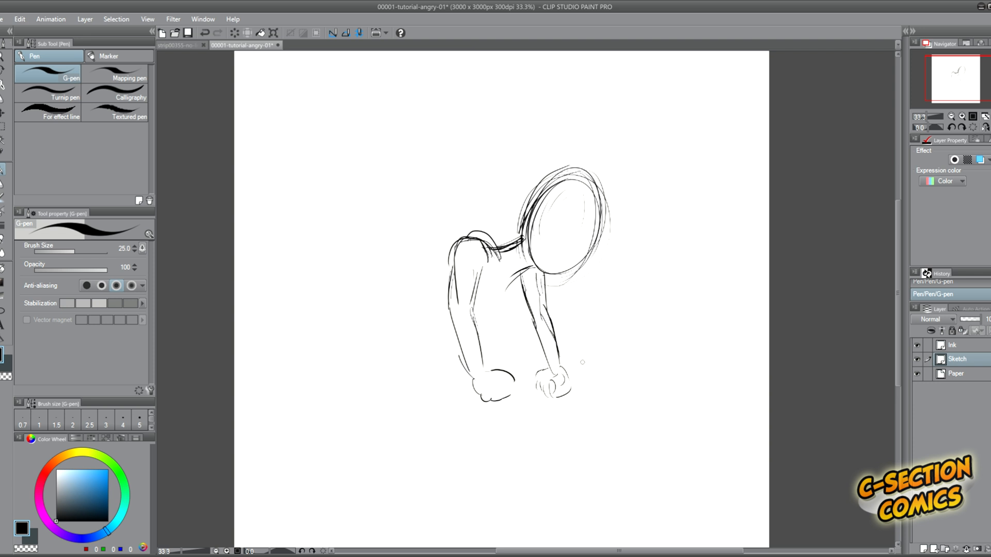
pyautogui.moveTo(551, 394); pyautogui.dragTo(549, 380)
# Close the near fist and sketch the slanted torso from the shoulder and chest down to the waist.
pyautogui.moveTo(511, 385); pyautogui.dragTo(489, 400)
pyautogui.moveTo(511, 287); pyautogui.dragTo(491, 301)
pyautogui.moveTo(447, 269); pyautogui.dragTo(408, 299)
pyautogui.moveTo(512, 281); pyautogui.dragTo(425, 357)
pyautogui.moveTo(437, 282)
pyautogui.mouseDown()
pyautogui.moveTo(388, 319)
pyautogui.moveTo(401, 319)
pyautogui.moveTo(423, 351)
pyautogui.moveTo(443, 339)
pyautogui.mouseUp()
pyautogui.moveTo(390, 315); pyautogui.dragTo(446, 342)
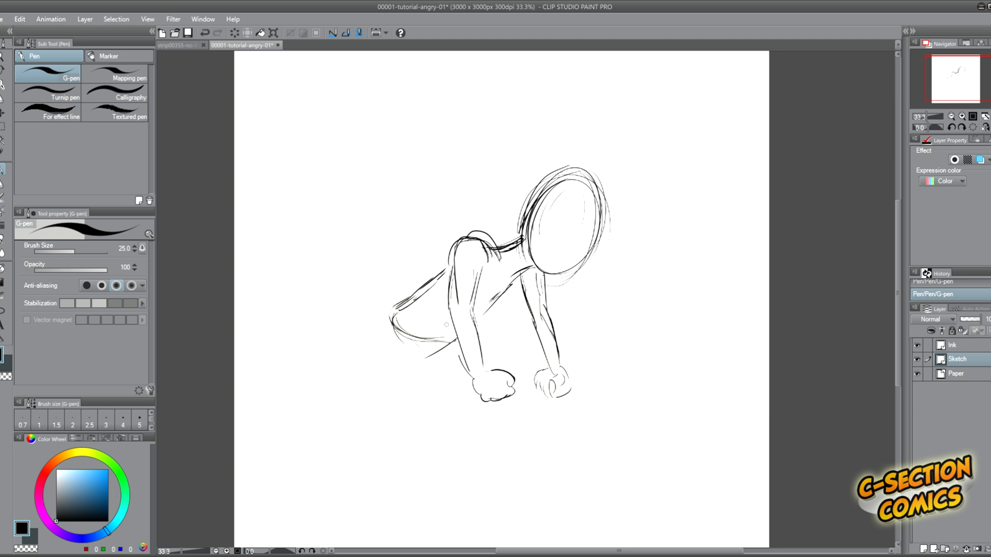
# Sketch the hips and rounded buttocks below the waist and rough in the front leg.
pyautogui.moveTo(386, 316)
pyautogui.mouseDown()
pyautogui.moveTo(368, 363)
pyautogui.moveTo(453, 332)
pyautogui.mouseUp()
pyautogui.moveTo(495, 402); pyautogui.dragTo(506, 440)
pyautogui.moveTo(406, 383)
pyautogui.mouseDown()
pyautogui.moveTo(441, 382)
pyautogui.moveTo(468, 452)
pyautogui.mouseUp()
pyautogui.moveTo(455, 401); pyautogui.dragTo(480, 461)
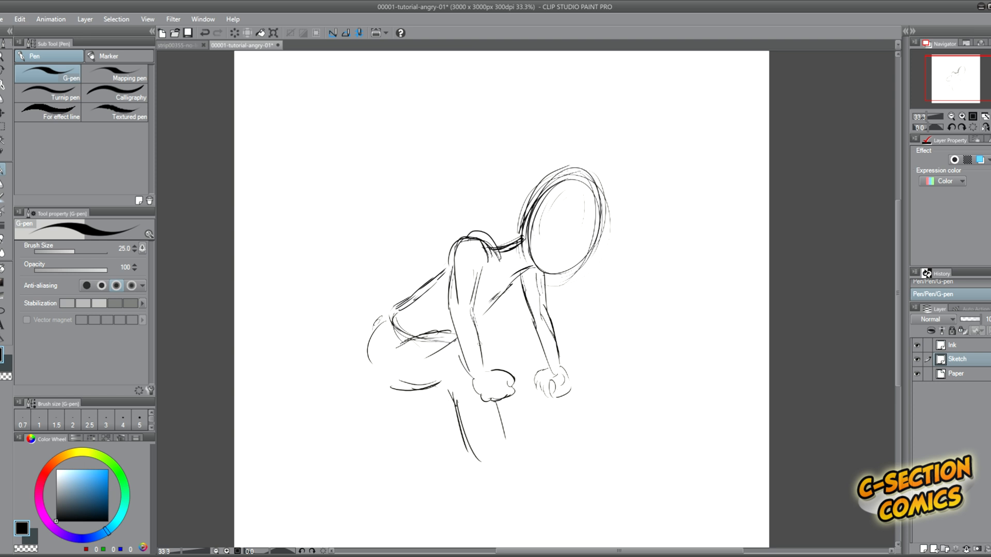
pyautogui.moveTo(495, 415); pyautogui.dragTo(500, 445)
pyautogui.moveTo(439, 339)
pyautogui.mouseDown()
pyautogui.moveTo(366, 348)
pyautogui.moveTo(381, 376)
pyautogui.moveTo(401, 383)
pyautogui.moveTo(447, 368)
pyautogui.moveTo(494, 465)
pyautogui.mouseUp()
pyautogui.moveTo(501, 415); pyautogui.dragTo(512, 438)
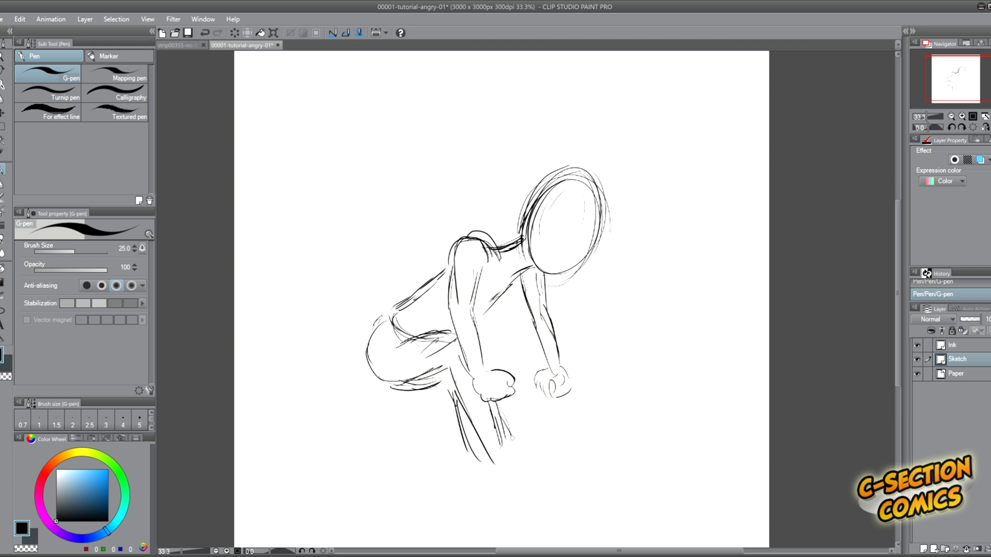
# Erase the rough front leg lines and sketch the back leg stretched behind the hips with its foot.
pyautogui.press('e')
pyautogui.moveTo(449, 410)
pyautogui.mouseDown()
pyautogui.moveTo(473, 455)
pyautogui.moveTo(467, 444)
pyautogui.mouseUp()
pyautogui.moveTo(503, 433)
pyautogui.mouseDown()
pyautogui.moveTo(492, 414)
pyautogui.moveTo(497, 426)
pyautogui.moveTo(485, 435)
pyautogui.moveTo(456, 415)
pyautogui.moveTo(447, 379)
pyautogui.moveTo(407, 390)
pyautogui.mouseUp()
pyautogui.press('p')
pyautogui.moveTo(412, 384); pyautogui.dragTo(336, 436)
pyautogui.moveTo(375, 391)
pyautogui.mouseDown()
pyautogui.moveTo(364, 399)
pyautogui.moveTo(378, 381)
pyautogui.moveTo(352, 409)
pyautogui.moveTo(313, 421)
pyautogui.moveTo(335, 439)
pyautogui.moveTo(333, 467)
pyautogui.moveTo(317, 450)
pyautogui.mouseUp()
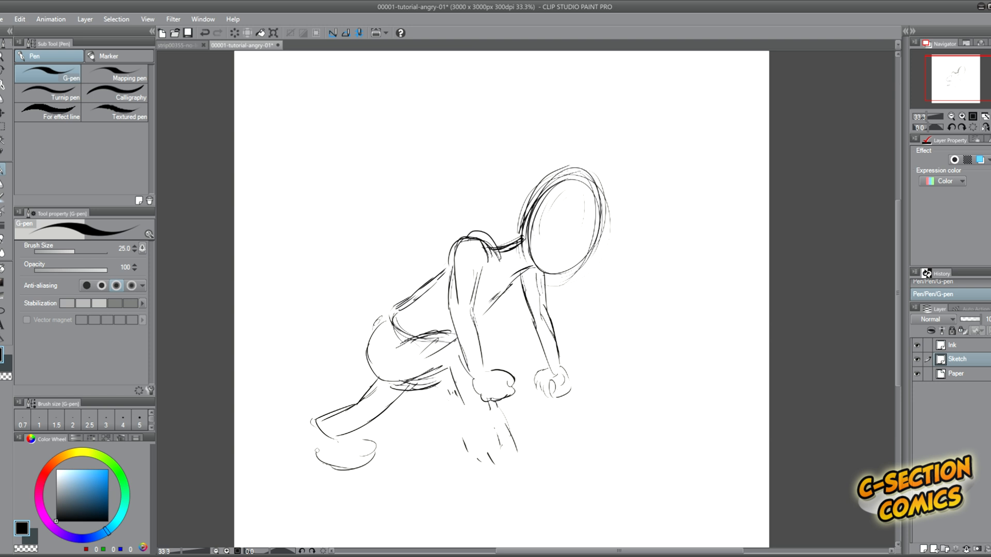
# Redraw the front leg and add a large raised oval foot in front of it.
pyautogui.moveTo(455, 381); pyautogui.dragTo(486, 437)
pyautogui.moveTo(519, 407)
pyautogui.mouseDown()
pyautogui.moveTo(516, 427)
pyautogui.moveTo(485, 444)
pyautogui.moveTo(515, 427)
pyautogui.moveTo(517, 458)
pyautogui.moveTo(524, 451)
pyautogui.moveTo(489, 470)
pyautogui.mouseUp()
pyautogui.moveTo(494, 464)
pyautogui.mouseDown()
pyautogui.moveTo(538, 432)
pyautogui.moveTo(521, 419)
pyautogui.moveTo(488, 442)
pyautogui.mouseUp()
pyautogui.moveTo(502, 428); pyautogui.dragTo(555, 411)
pyautogui.moveTo(532, 457); pyautogui.dragTo(508, 470)
pyautogui.moveTo(554, 417)
pyautogui.mouseDown()
pyautogui.moveTo(495, 441)
pyautogui.moveTo(479, 462)
pyautogui.moveTo(521, 464)
pyautogui.moveTo(499, 469)
pyautogui.mouseUp()
pyautogui.moveTo(566, 426)
pyautogui.mouseDown()
pyautogui.moveTo(496, 471)
pyautogui.moveTo(507, 467)
pyautogui.mouseUp()
# Refine both fists and strengthen the contour lines of the far arm.
pyautogui.moveTo(475, 390)
pyautogui.mouseDown()
pyautogui.moveTo(493, 403)
pyautogui.moveTo(567, 394)
pyautogui.mouseUp()
pyautogui.moveTo(533, 332); pyautogui.dragTo(545, 369)
pyautogui.moveTo(535, 344); pyautogui.dragTo(541, 368)
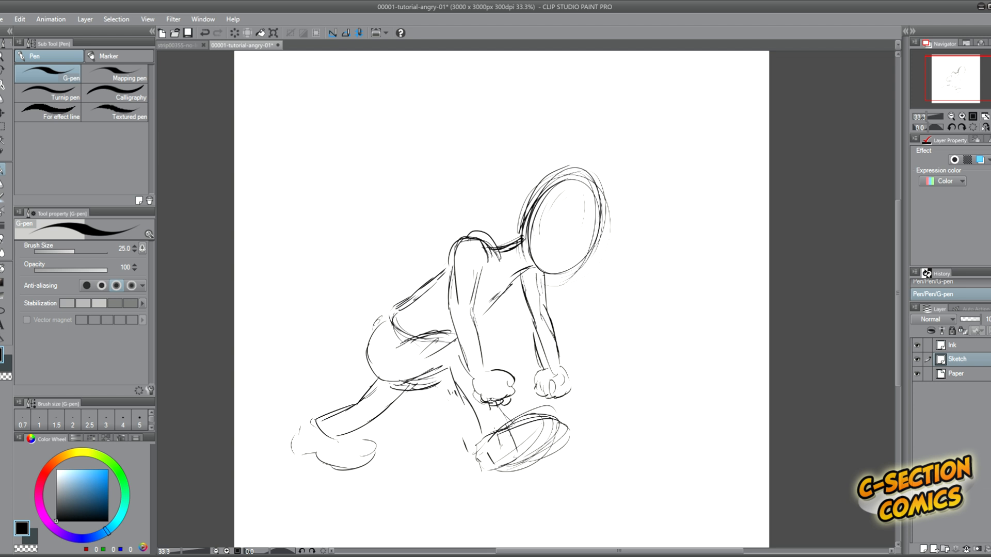
pyautogui.moveTo(551, 293); pyautogui.dragTo(559, 365)
pyautogui.moveTo(548, 277); pyautogui.dragTo(555, 317)
pyautogui.moveTo(526, 296); pyautogui.dragTo(538, 332)
pyautogui.moveTo(537, 265); pyautogui.dragTo(552, 273)
# Reinforce the front of the head, the back, the waistline and the thigh contours.
pyautogui.moveTo(603, 195); pyautogui.dragTo(595, 260)
pyautogui.moveTo(442, 275); pyautogui.dragTo(399, 310)
pyautogui.moveTo(383, 321)
pyautogui.mouseDown()
pyautogui.moveTo(425, 337)
pyautogui.moveTo(410, 339)
pyautogui.mouseUp()
pyautogui.moveTo(377, 323); pyautogui.dragTo(386, 334)
pyautogui.moveTo(414, 379); pyautogui.dragTo(452, 365)
pyautogui.moveTo(451, 385)
pyautogui.mouseDown()
pyautogui.moveTo(482, 435)
pyautogui.moveTo(516, 423)
pyautogui.mouseUp()
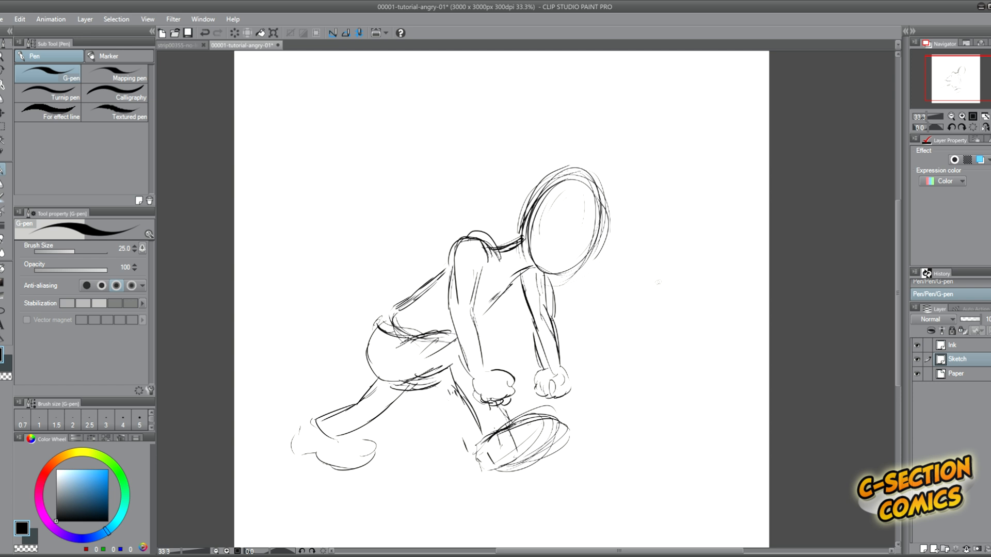
# Define the back leg's ankle and shoe and strengthen the buttocks and lower back contours.
pyautogui.press('e')
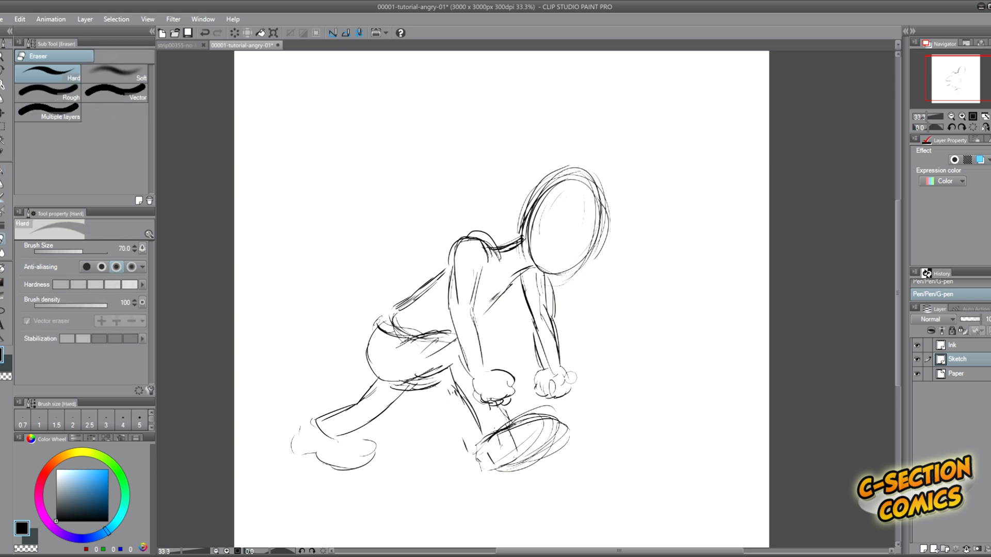
pyautogui.press('p')
pyautogui.moveTo(382, 416); pyautogui.dragTo(335, 434)
pyautogui.moveTo(370, 388)
pyautogui.mouseDown()
pyautogui.moveTo(306, 412)
pyautogui.moveTo(380, 445)
pyautogui.moveTo(323, 454)
pyautogui.moveTo(299, 435)
pyautogui.moveTo(313, 409)
pyautogui.mouseUp()
pyautogui.moveTo(418, 299)
pyautogui.mouseDown()
pyautogui.moveTo(374, 330)
pyautogui.moveTo(365, 356)
pyautogui.mouseUp()
pyautogui.moveTo(365, 356); pyautogui.dragTo(413, 376)
pyautogui.moveTo(444, 284); pyautogui.dragTo(396, 313)
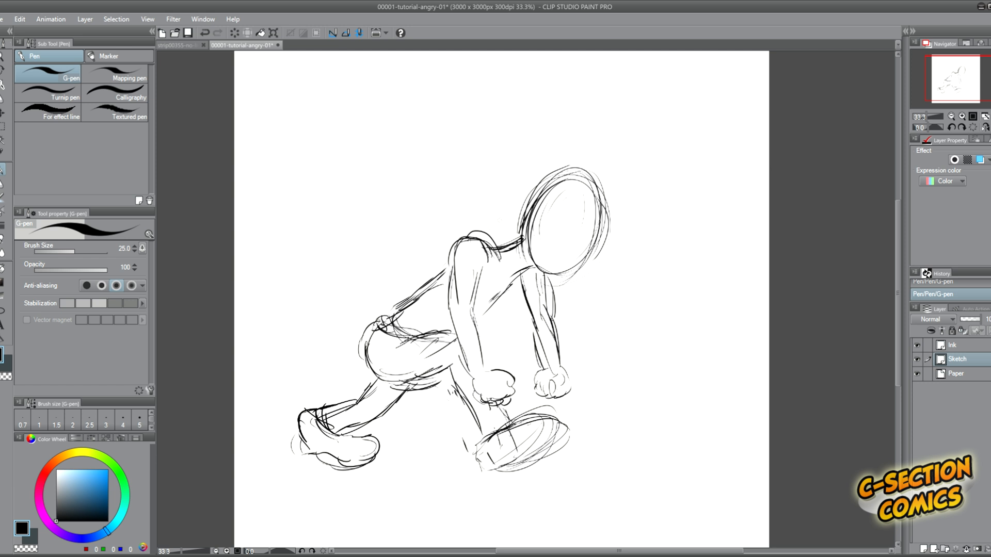
# Erase the messy shoulder and neck lines and redraw the chest, shoulder and near upper arm.
pyautogui.press('e')
pyautogui.moveTo(476, 240)
pyautogui.mouseDown()
pyautogui.moveTo(504, 253)
pyautogui.moveTo(503, 241)
pyautogui.mouseUp()
pyautogui.press('p')
pyautogui.moveTo(536, 267)
pyautogui.mouseDown()
pyautogui.moveTo(503, 272)
pyautogui.moveTo(490, 305)
pyautogui.mouseUp()
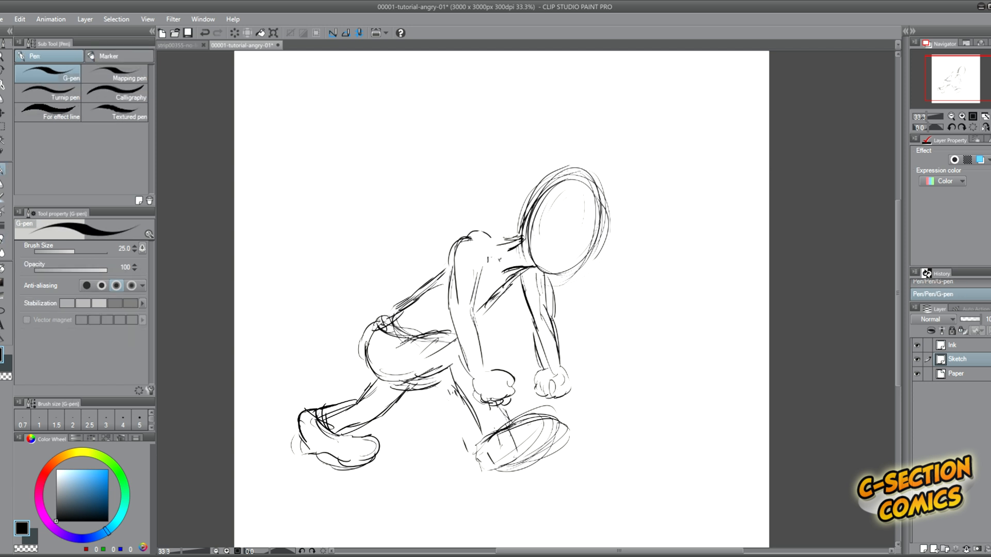
pyautogui.moveTo(463, 237)
pyautogui.mouseDown()
pyautogui.moveTo(507, 239)
pyautogui.moveTo(452, 293)
pyautogui.mouseUp()
pyautogui.moveTo(485, 253); pyautogui.dragTo(477, 306)
# Draw a heavy brow line and a frowning mouth on the face.
pyautogui.moveTo(564, 221); pyautogui.dragTo(604, 232)
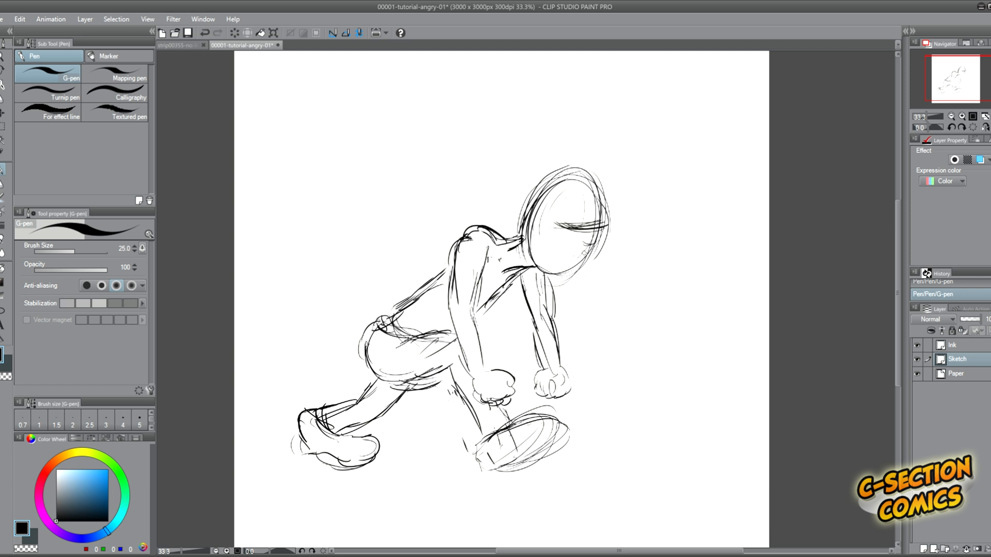
pyautogui.moveTo(570, 254); pyautogui.dragTo(587, 252)
pyautogui.moveTo(557, 257); pyautogui.dragTo(574, 252)
# Strengthen the lines of the back, the far arm and the near fist.
pyautogui.moveTo(398, 311); pyautogui.dragTo(439, 282)
pyautogui.moveTo(512, 270)
pyautogui.mouseDown()
pyautogui.moveTo(553, 330)
pyautogui.moveTo(560, 377)
pyautogui.mouseUp()
pyautogui.moveTo(536, 323); pyautogui.dragTo(546, 369)
pyautogui.moveTo(479, 385); pyautogui.dragTo(496, 398)
pyautogui.moveTo(510, 385)
pyautogui.mouseDown()
pyautogui.moveTo(514, 396)
pyautogui.moveTo(502, 365)
pyautogui.moveTo(515, 372)
pyautogui.mouseUp()
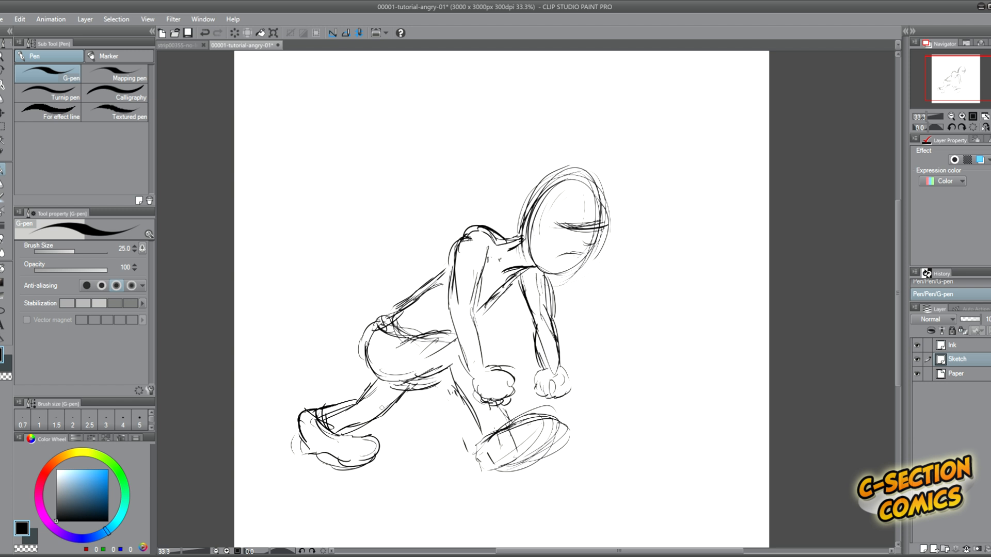
# Darken the back leg and hatch loose ground lines beneath both feet.
pyautogui.moveTo(404, 393); pyautogui.dragTo(351, 427)
pyautogui.moveTo(362, 401); pyautogui.dragTo(327, 413)
pyautogui.moveTo(526, 467); pyautogui.dragTo(436, 477)
pyautogui.moveTo(446, 471); pyautogui.dragTo(334, 473)
pyautogui.moveTo(339, 468); pyautogui.dragTo(287, 466)
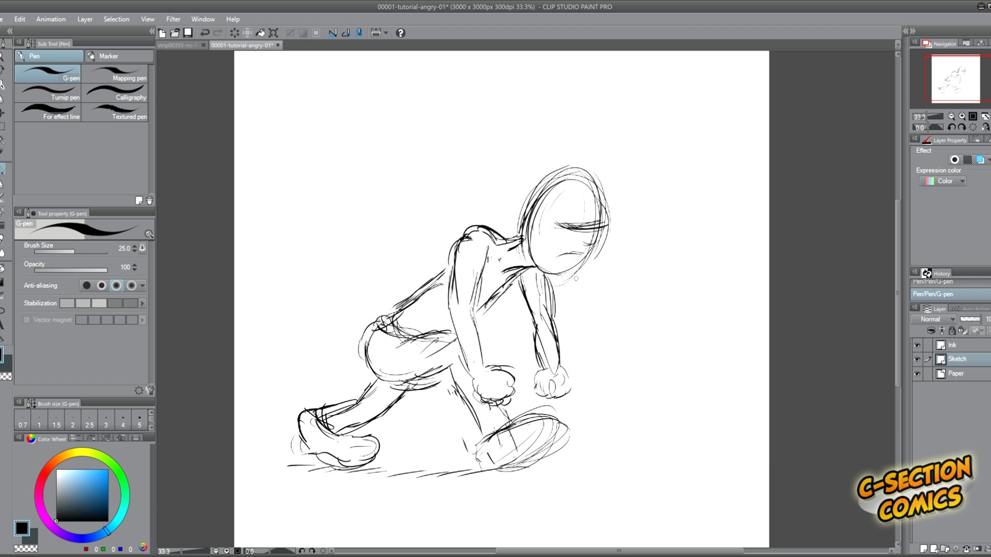
# Erase the old chest and back lines, redraw them with a fuller curved back, and clean up the waist.
pyautogui.press('e')
pyautogui.moveTo(506, 289); pyautogui.dragTo(488, 305)
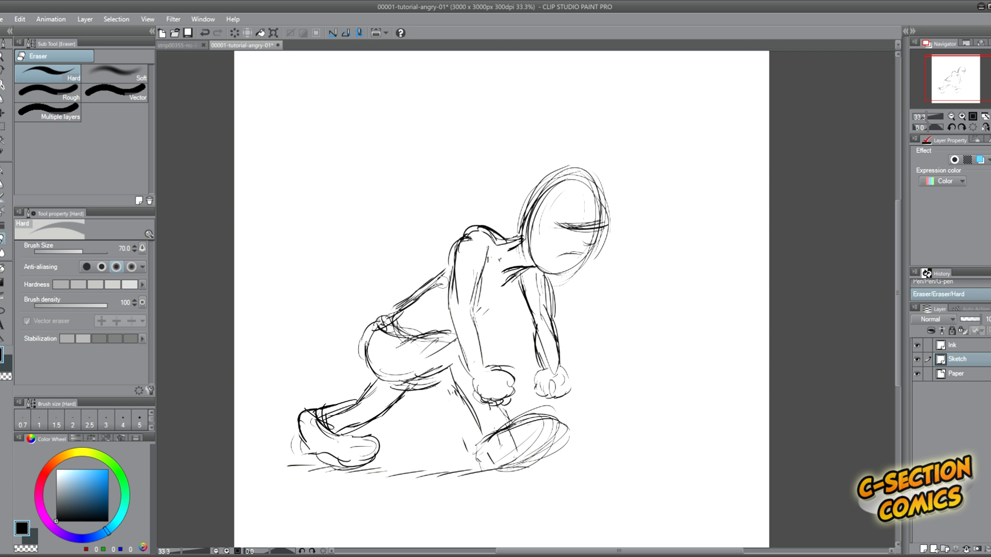
pyautogui.moveTo(442, 282); pyautogui.dragTo(395, 308)
pyautogui.press('p')
pyautogui.moveTo(463, 239); pyautogui.dragTo(378, 309)
pyautogui.moveTo(413, 277); pyautogui.dragTo(368, 312)
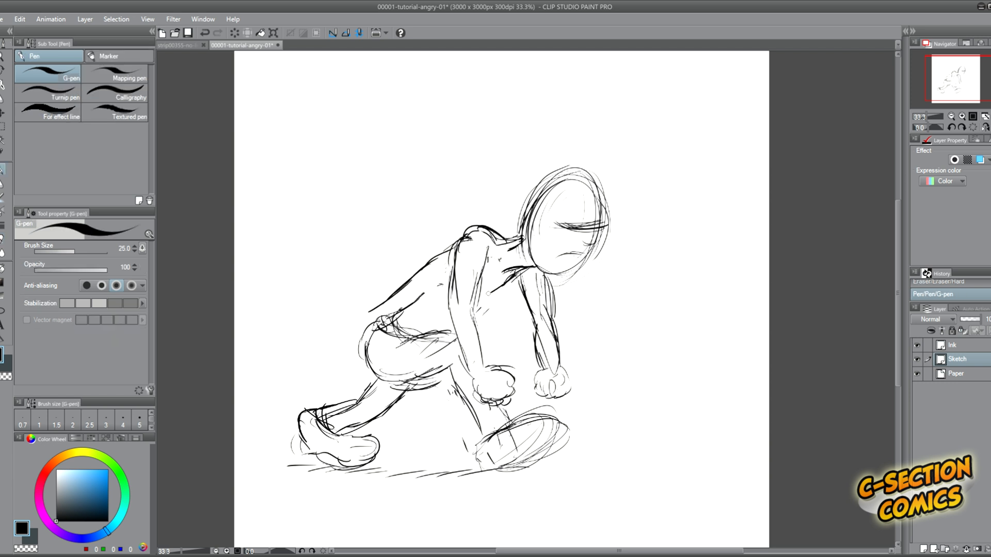
pyautogui.moveTo(488, 293); pyautogui.dragTo(472, 304)
pyautogui.press('e')
pyautogui.moveTo(408, 306); pyautogui.dragTo(394, 319)
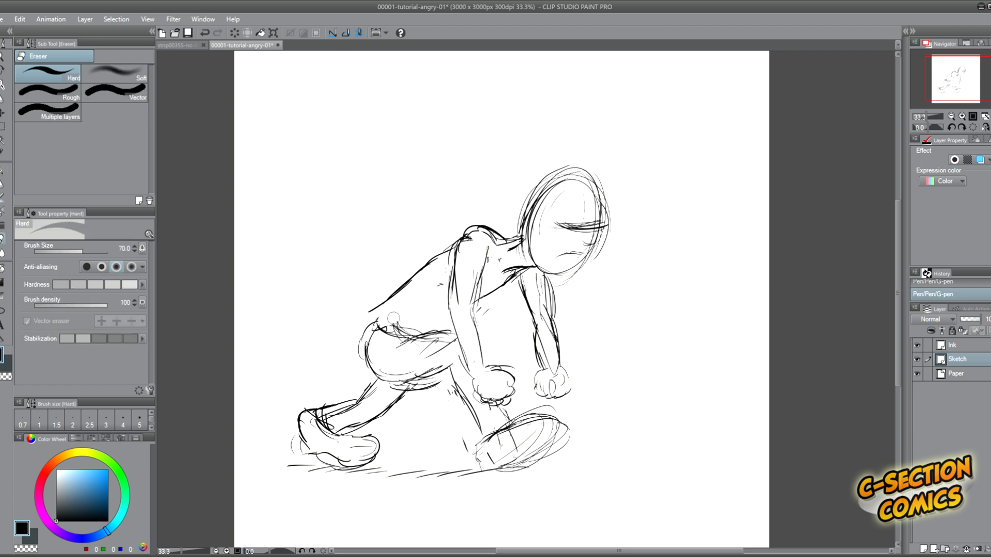
# Lasso the hips, legs and ground lines, shift them slightly up and away from the torso, and clear the selection.
pyautogui.press('m')
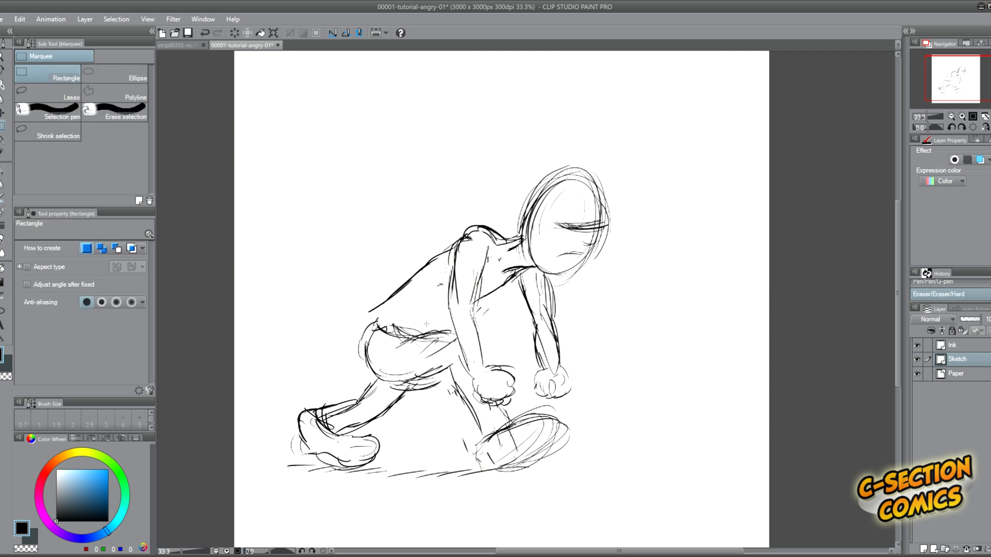
pyautogui.press('e')
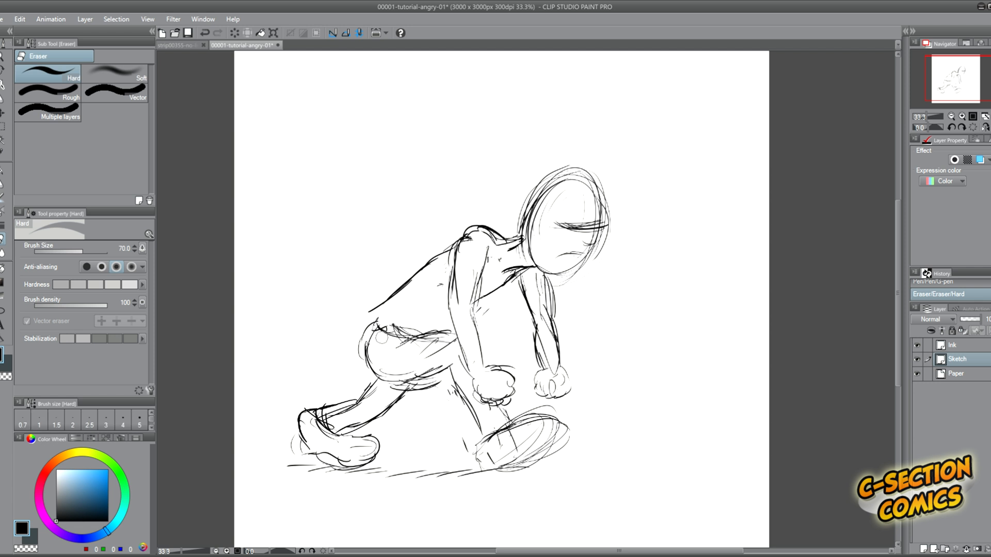
pyautogui.click(3, 126)
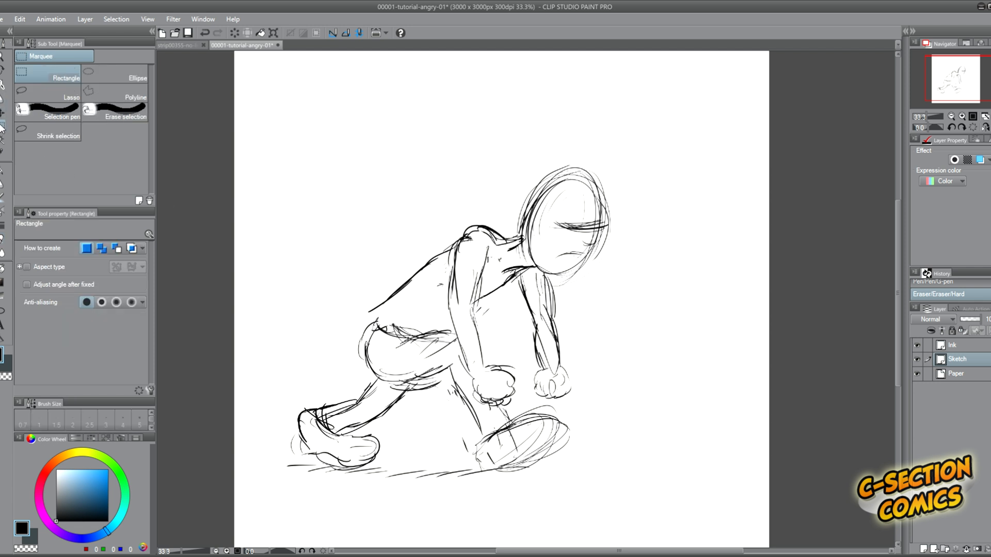
pyautogui.click(31, 95)
pyautogui.moveTo(436, 322)
pyautogui.mouseDown()
pyautogui.moveTo(286, 392)
pyautogui.moveTo(488, 485)
pyautogui.moveTo(521, 408)
pyautogui.moveTo(482, 401)
pyautogui.moveTo(437, 324)
pyautogui.moveTo(388, 338)
pyautogui.mouseUp()
pyautogui.hotkey('ctrl', 't')
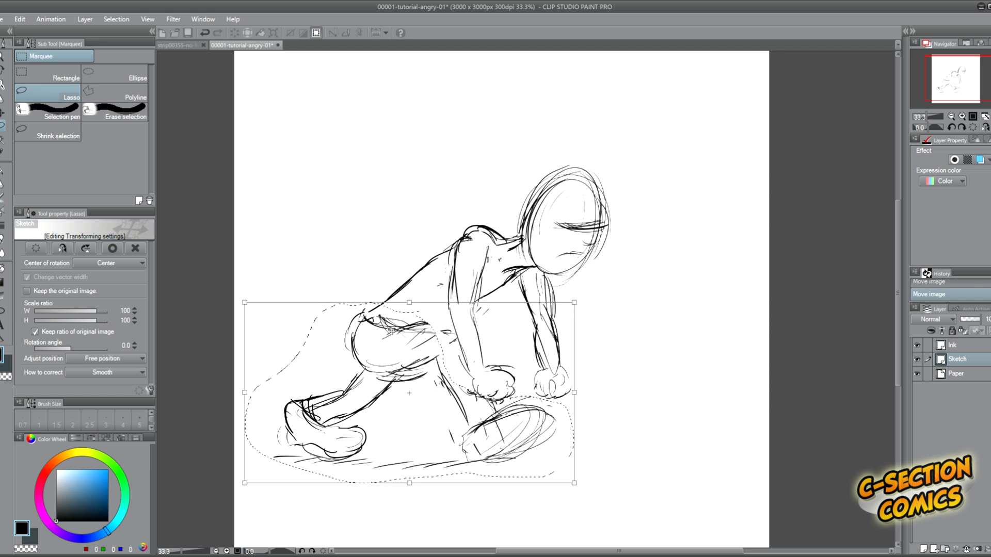
pyautogui.press('Return')
pyautogui.hotkey('ctrl', 'd')
# Erase the lower back line and redraw it to join the shifted hips.
pyautogui.press('e')
pyautogui.moveTo(410, 283); pyautogui.dragTo(390, 292)
pyautogui.press('p')
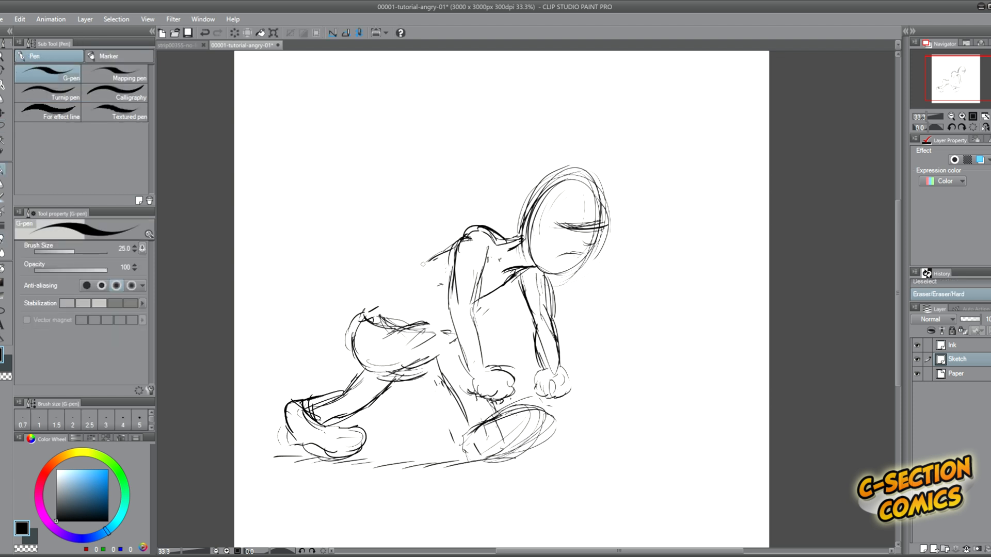
pyautogui.moveTo(452, 313); pyautogui.dragTo(458, 314)
# Move the whole sketch sideways in the direction the figure faces and flip it horizontally.
pyautogui.hotkey('ctrl', 't')
pyautogui.moveTo(539, 261); pyautogui.dragTo(599, 258)
pyautogui.press('Return')
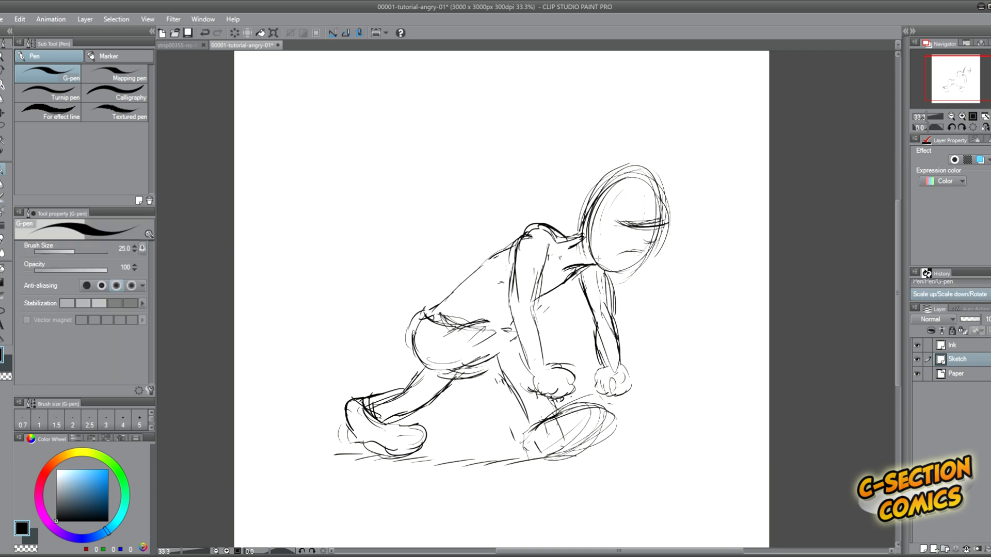
pyautogui.hotkey('ctrl', 'h')
pyautogui.press('Return')
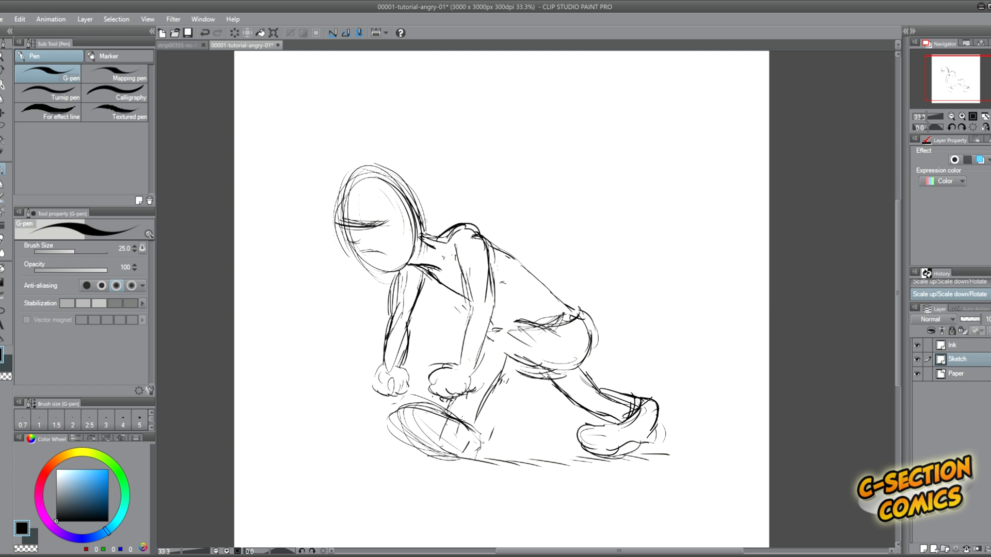
# Sketch a heavy jutting lower jaw under the face.
pyautogui.moveTo(355, 191)
pyautogui.mouseDown()
pyautogui.moveTo(347, 248)
pyautogui.moveTo(376, 280)
pyautogui.moveTo(351, 257)
pyautogui.moveTo(397, 283)
pyautogui.mouseUp()
pyautogui.moveTo(353, 252)
pyautogui.mouseDown()
pyautogui.moveTo(344, 279)
pyautogui.moveTo(335, 271)
pyautogui.moveTo(346, 283)
pyautogui.moveTo(401, 267)
pyautogui.mouseUp()
pyautogui.moveTo(340, 283)
pyautogui.mouseDown()
pyautogui.moveTo(418, 238)
pyautogui.moveTo(416, 199)
pyautogui.mouseUp()
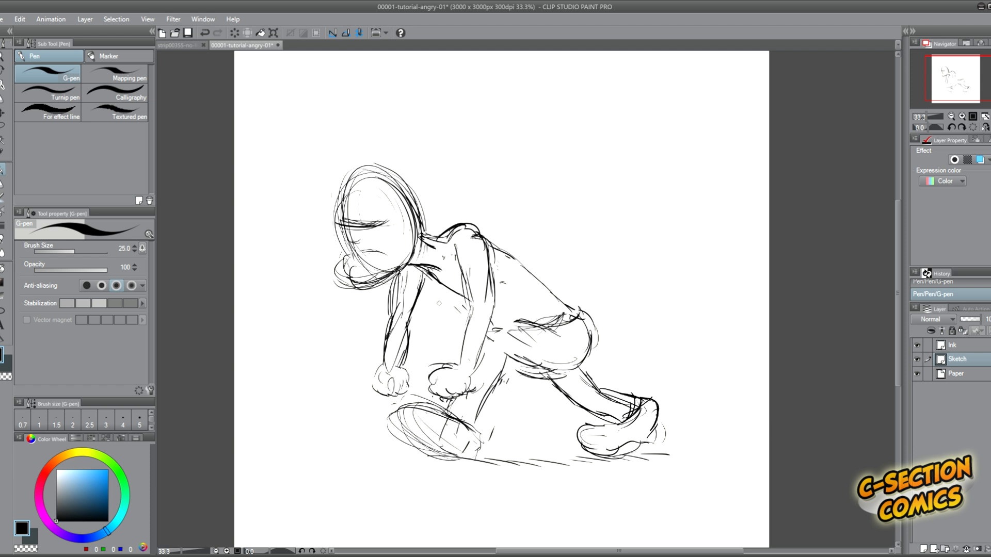
# Erase the far arm's contours and redraw them with a bulkier forearm.
pyautogui.press('e')
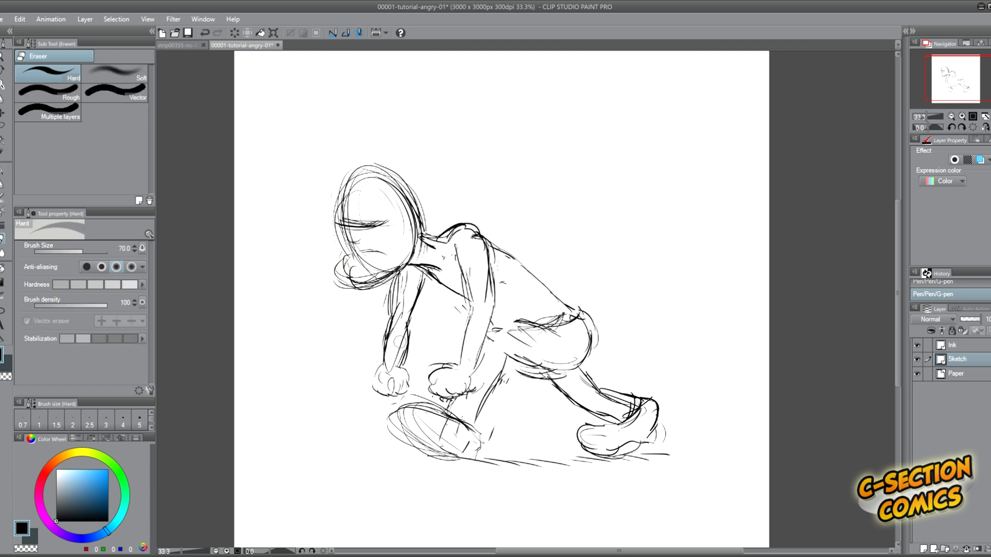
pyautogui.moveTo(400, 341)
pyautogui.mouseDown()
pyautogui.moveTo(391, 355)
pyautogui.moveTo(400, 316)
pyautogui.mouseUp()
pyautogui.moveTo(416, 289)
pyautogui.mouseDown()
pyautogui.moveTo(410, 331)
pyautogui.moveTo(405, 312)
pyautogui.moveTo(380, 339)
pyautogui.moveTo(387, 368)
pyautogui.mouseUp()
pyautogui.press('p')
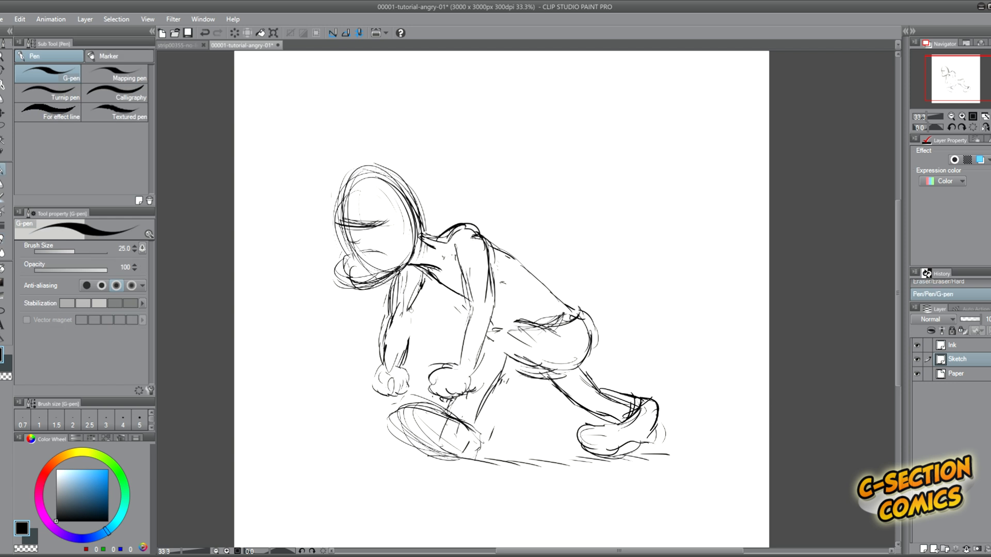
pyautogui.moveTo(412, 309); pyautogui.dragTo(402, 338)
pyautogui.moveTo(408, 324); pyautogui.dragTo(398, 354)
pyautogui.moveTo(418, 283); pyautogui.dragTo(407, 304)
# Thicken the near forearm and rework the near shoulder into a higher, rounder shape.
pyautogui.moveTo(471, 314); pyautogui.dragTo(457, 369)
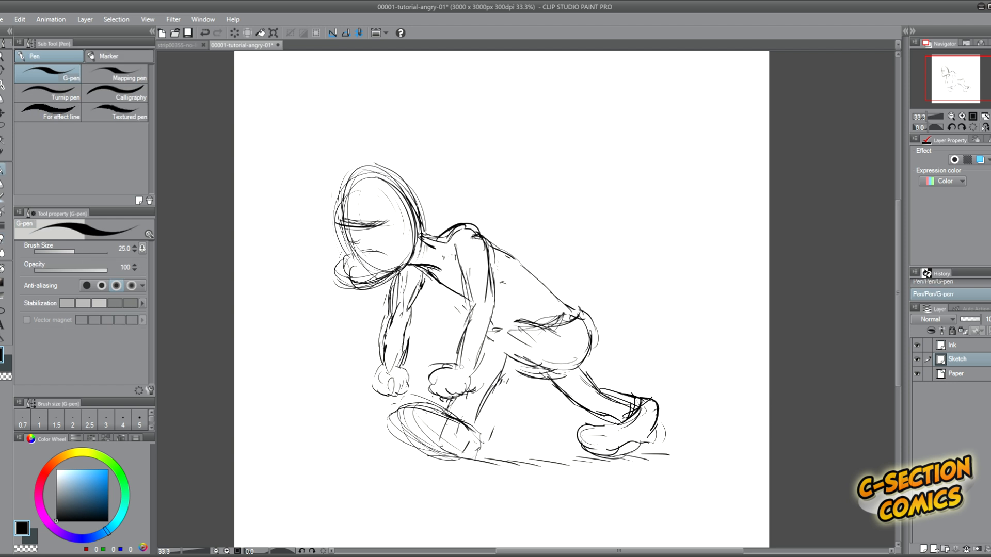
pyautogui.moveTo(496, 283)
pyautogui.mouseDown()
pyautogui.moveTo(476, 230)
pyautogui.moveTo(442, 225)
pyautogui.moveTo(462, 279)
pyautogui.mouseUp()
pyautogui.press('e')
pyautogui.press('p')
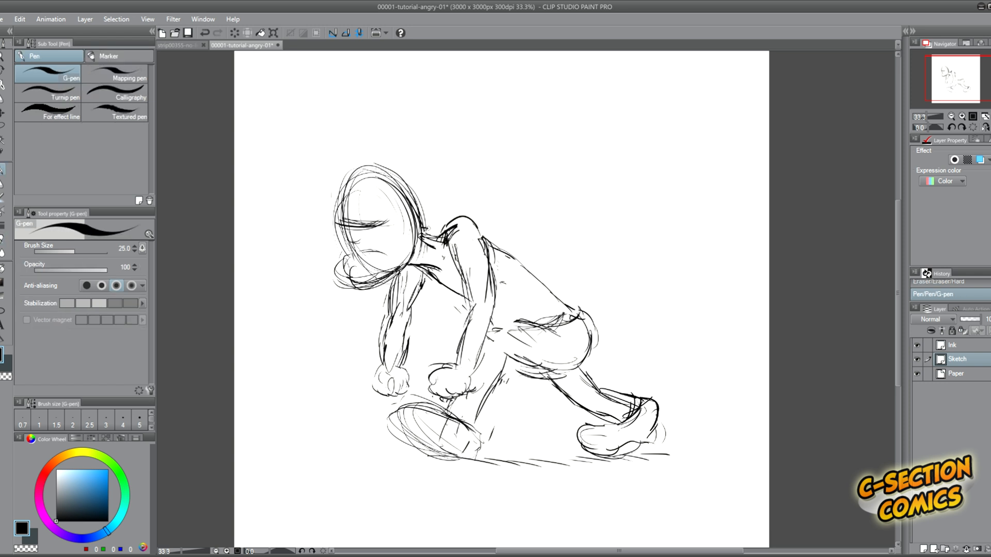
# Redraw the neck, chest, back and waist contours around the raised shoulder.
pyautogui.moveTo(444, 227); pyautogui.dragTo(423, 233)
pyautogui.moveTo(444, 231)
pyautogui.mouseDown()
pyautogui.moveTo(420, 238)
pyautogui.moveTo(423, 258)
pyautogui.mouseUp()
pyautogui.moveTo(416, 265)
pyautogui.mouseDown()
pyautogui.moveTo(444, 267)
pyautogui.moveTo(445, 281)
pyautogui.mouseUp()
pyautogui.moveTo(474, 228)
pyautogui.mouseDown()
pyautogui.moveTo(563, 303)
pyautogui.moveTo(564, 328)
pyautogui.moveTo(508, 333)
pyautogui.mouseUp()
pyautogui.moveTo(512, 322); pyautogui.dragTo(489, 330)
pyautogui.moveTo(413, 278); pyautogui.dragTo(473, 316)
# Erase most of the front leg and its oval foot, and rework the waist and thigh lines.
pyautogui.press('e')
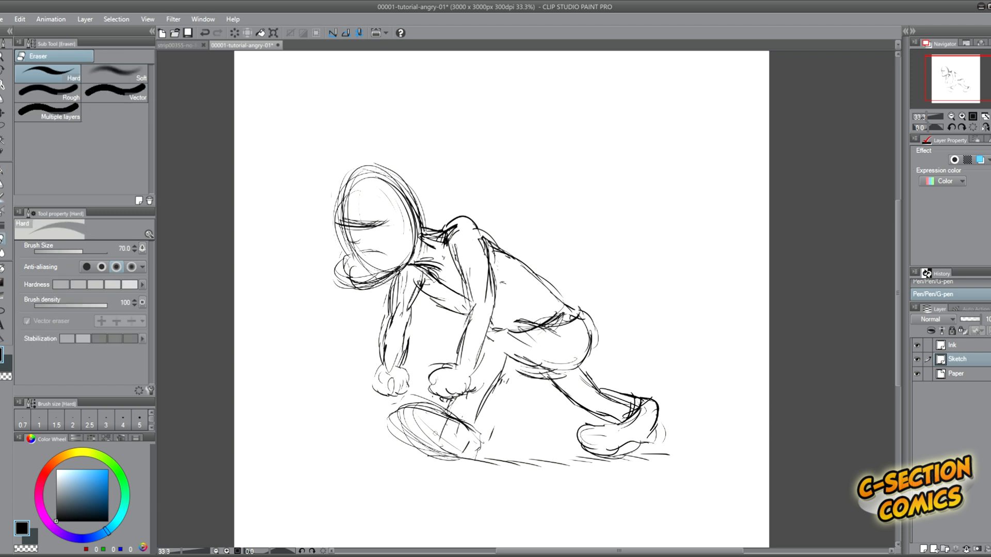
pyautogui.moveTo(455, 436)
pyautogui.mouseDown()
pyautogui.moveTo(397, 422)
pyautogui.moveTo(456, 445)
pyautogui.moveTo(505, 364)
pyautogui.mouseUp()
pyautogui.press('p')
pyautogui.moveTo(505, 327); pyautogui.dragTo(527, 333)
pyautogui.moveTo(495, 325)
pyautogui.mouseDown()
pyautogui.moveTo(520, 330)
pyautogui.moveTo(503, 398)
pyautogui.mouseUp()
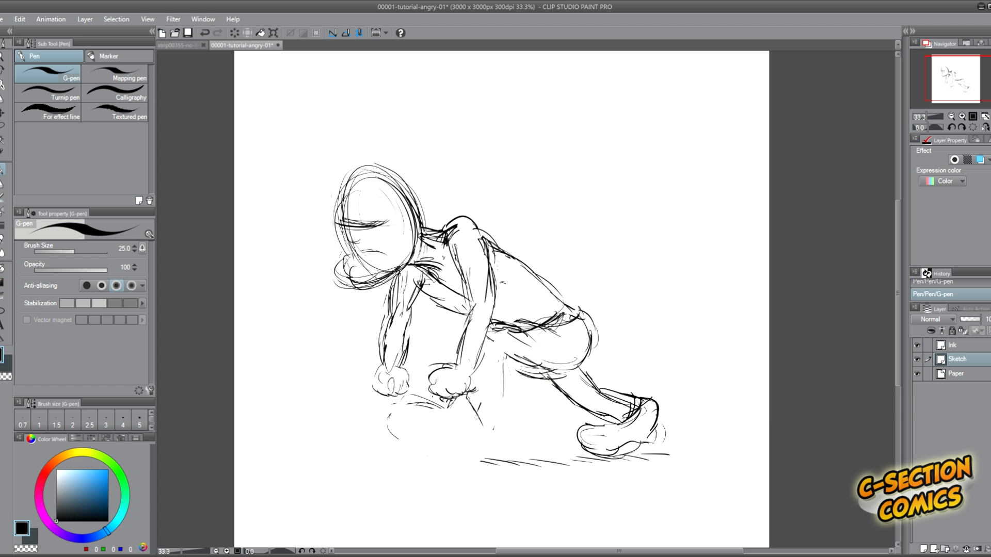
# Redraw the front leg and sketch a raised shoe with a curved sole.
pyautogui.moveTo(509, 366); pyautogui.dragTo(489, 408)
pyautogui.moveTo(499, 385)
pyautogui.mouseDown()
pyautogui.moveTo(484, 426)
pyautogui.moveTo(480, 418)
pyautogui.mouseUp()
pyautogui.moveTo(401, 404)
pyautogui.mouseDown()
pyautogui.moveTo(447, 415)
pyautogui.moveTo(440, 445)
pyautogui.mouseUp()
pyautogui.moveTo(424, 435); pyautogui.dragTo(475, 448)
pyautogui.moveTo(397, 403)
pyautogui.mouseDown()
pyautogui.moveTo(401, 434)
pyautogui.moveTo(447, 458)
pyautogui.mouseUp()
pyautogui.moveTo(413, 412); pyautogui.dragTo(467, 443)
# Reinforce the top of the head, the chest, the upper back and the near shoulder.
pyautogui.moveTo(413, 200); pyautogui.dragTo(348, 186)
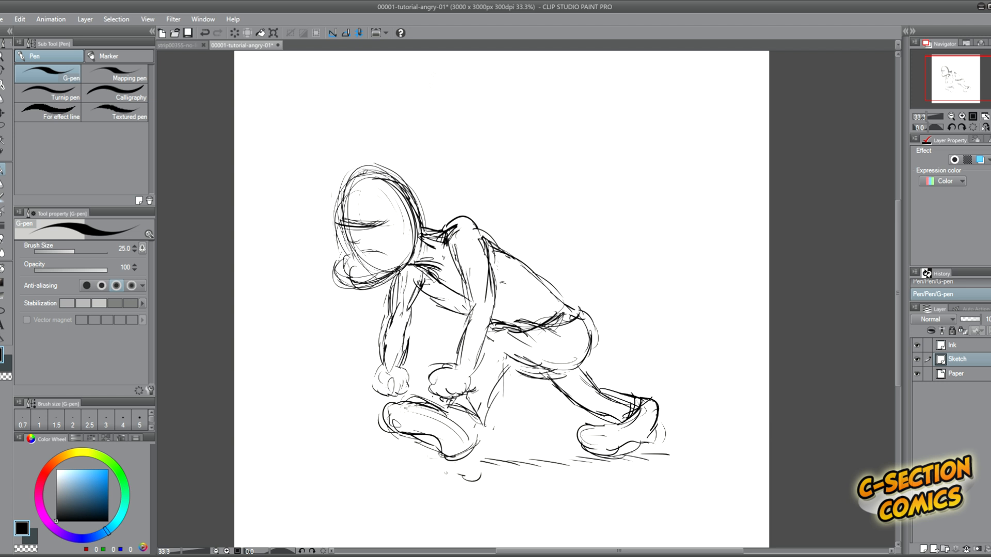
pyautogui.moveTo(409, 287); pyautogui.dragTo(465, 313)
pyautogui.moveTo(482, 246); pyautogui.dragTo(544, 285)
pyautogui.moveTo(466, 223); pyautogui.dragTo(544, 286)
pyautogui.moveTo(436, 245); pyautogui.dragTo(473, 224)
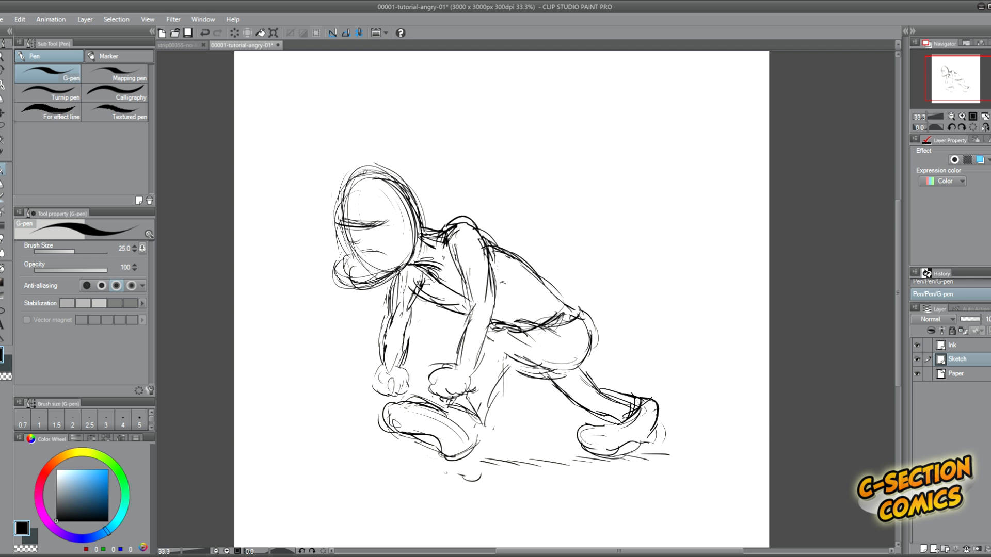
# Flip the whole sketch horizontally back to its original facing direction.
pyautogui.hotkey('ctrl', 't')
pyautogui.click(62, 248)
pyautogui.press('Return')
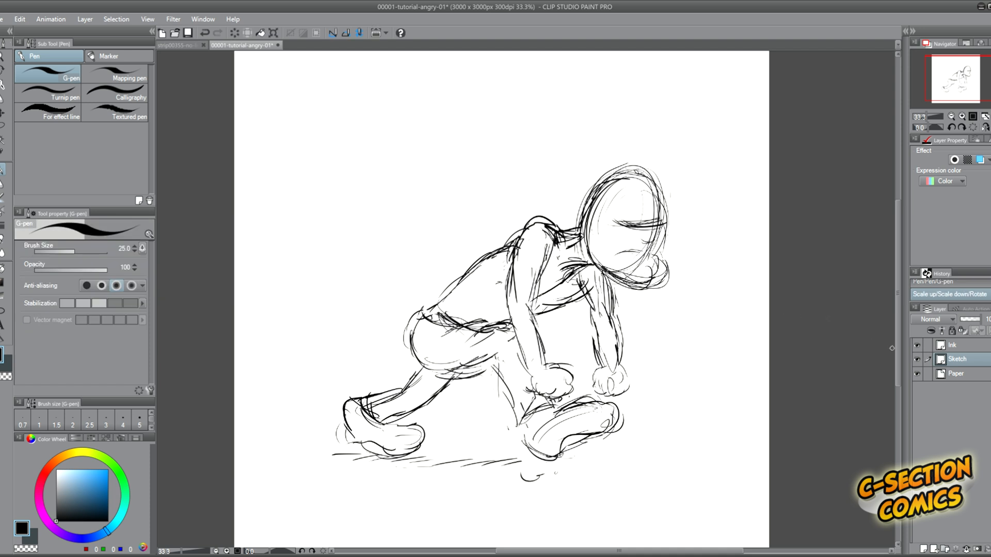
# Fade the Sketch layer to light grey, make the Ink layer active and save the file.
pyautogui.moveTo(971, 321); pyautogui.dragTo(969, 335)
pyautogui.hotkey('ctrl', 't')
pyautogui.press('Escape')
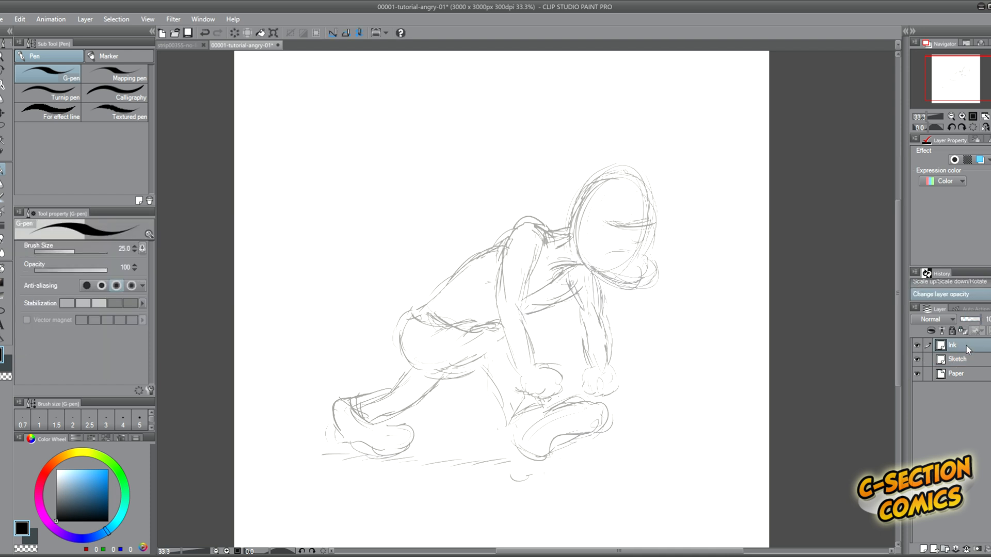
pyautogui.hotkey('ctrl', 's')
# Ink the skull, heavy brow, nose, frowning mouth and chin over the sketch with the G-pen at size 20.
pyautogui.hscroll(3, 471, 299)
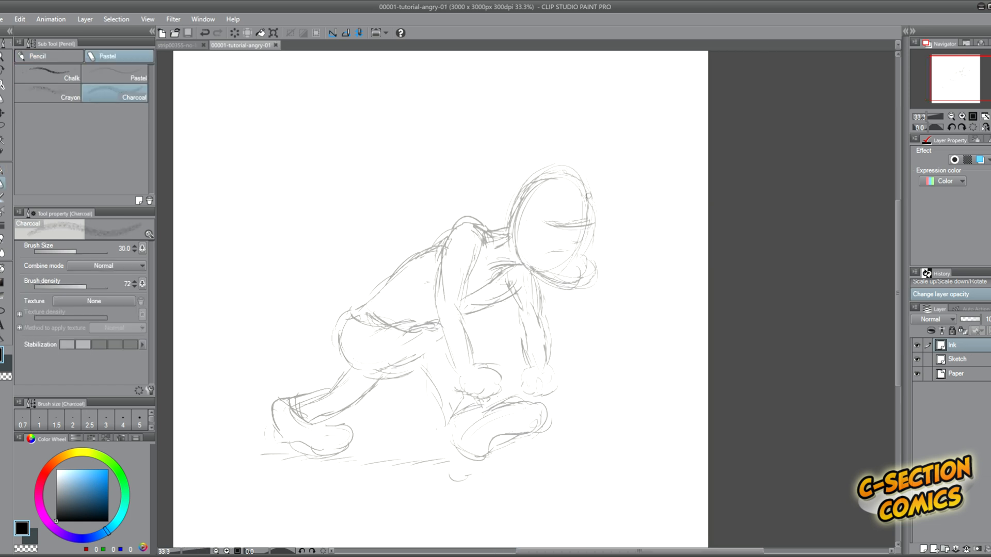
pyautogui.scroll(2, 587, 197)
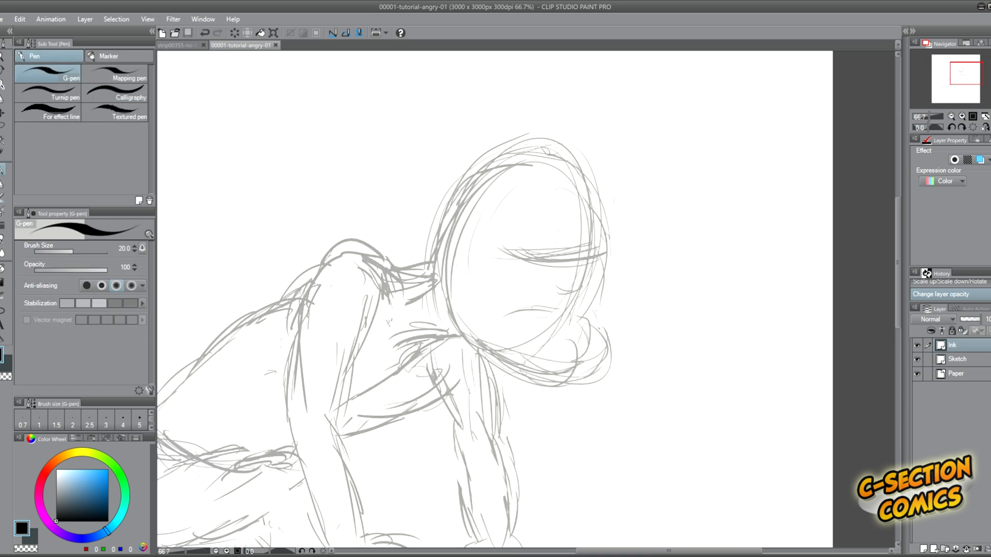
pyautogui.moveTo(608, 235)
pyautogui.mouseDown()
pyautogui.moveTo(539, 144)
pyautogui.moveTo(457, 175)
pyautogui.mouseUp()
pyautogui.moveTo(609, 233)
pyautogui.mouseDown()
pyautogui.moveTo(566, 263)
pyautogui.moveTo(509, 253)
pyautogui.mouseUp()
pyautogui.moveTo(589, 266)
pyautogui.mouseDown()
pyautogui.moveTo(539, 296)
pyautogui.moveTo(494, 295)
pyautogui.moveTo(487, 331)
pyautogui.moveTo(579, 314)
pyautogui.moveTo(560, 327)
pyautogui.moveTo(600, 320)
pyautogui.moveTo(611, 361)
pyautogui.moveTo(527, 381)
pyautogui.moveTo(497, 368)
pyautogui.mouseUp()
pyautogui.press('[')
pyautogui.press(']')
pyautogui.moveTo(498, 252)
pyautogui.mouseDown()
pyautogui.moveTo(543, 263)
pyautogui.moveTo(597, 247)
pyautogui.mouseUp()
# Ink the ear, the back of the head, the neck line and the rear edge of the jaw.
pyautogui.moveTo(467, 256)
pyautogui.mouseDown()
pyautogui.moveTo(438, 290)
pyautogui.moveTo(440, 282)
pyautogui.mouseUp()
pyautogui.moveTo(459, 175); pyautogui.dragTo(432, 239)
pyautogui.moveTo(424, 265); pyautogui.dragTo(387, 267)
pyautogui.moveTo(450, 297)
pyautogui.mouseDown()
pyautogui.moveTo(482, 357)
pyautogui.moveTo(423, 363)
pyautogui.mouseUp()
# Ink the near shoulder, upper arm, forearm and clenched fist.
pyautogui.moveTo(394, 278)
pyautogui.mouseDown()
pyautogui.moveTo(323, 243)
pyautogui.moveTo(286, 330)
pyautogui.mouseUp()
pyautogui.moveTo(375, 281); pyautogui.dragTo(344, 431)
pyautogui.moveTo(288, 330); pyautogui.dragTo(275, 421)
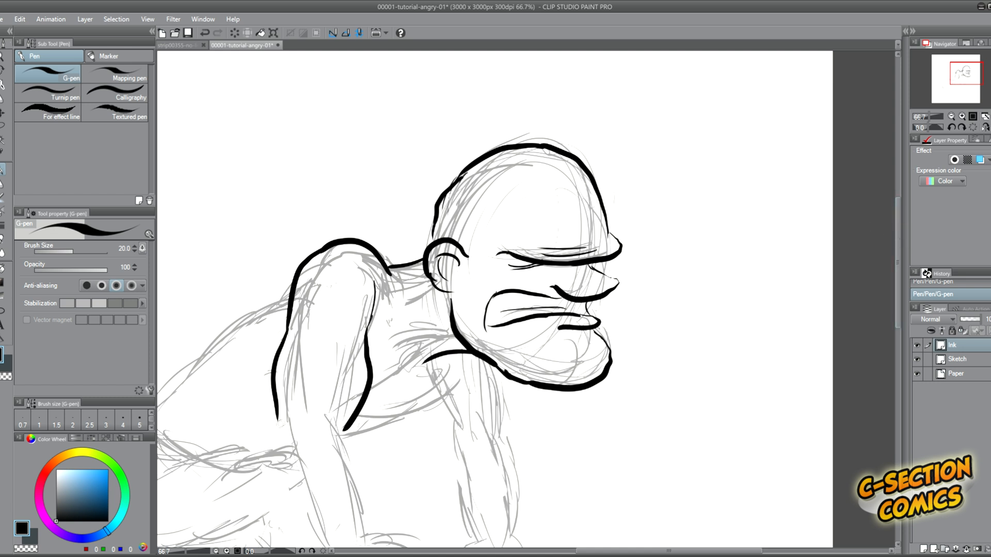
pyautogui.scroll(-3, 494, 299)
pyautogui.moveTo(275, 336)
pyautogui.mouseDown()
pyautogui.moveTo(281, 371)
pyautogui.moveTo(336, 464)
pyautogui.mouseUp()
pyautogui.moveTo(352, 338)
pyautogui.mouseDown()
pyautogui.moveTo(376, 459)
pyautogui.moveTo(424, 497)
pyautogui.moveTo(362, 526)
pyautogui.moveTo(333, 464)
pyautogui.mouseUp()
# Ink the underside of the chest, the upper back and the outline of the far arm and fist.
pyautogui.moveTo(470, 306); pyautogui.dragTo(382, 366)
pyautogui.moveTo(297, 196); pyautogui.dragTo(183, 291)
pyautogui.moveTo(520, 297); pyautogui.dragTo(517, 356)
pyautogui.moveTo(453, 328); pyautogui.dragTo(469, 436)
pyautogui.moveTo(517, 356)
pyautogui.mouseDown()
pyautogui.moveTo(508, 465)
pyautogui.moveTo(530, 511)
pyautogui.mouseUp()
# Ink the curled fingers and wrist of the far fist, erasing and redrawing the stray lines.
pyautogui.moveTo(511, 471)
pyautogui.mouseDown()
pyautogui.moveTo(519, 509)
pyautogui.moveTo(509, 483)
pyautogui.moveTo(471, 511)
pyautogui.mouseUp()
pyautogui.press('e')
pyautogui.moveTo(457, 462)
pyautogui.mouseDown()
pyautogui.moveTo(509, 514)
pyautogui.moveTo(482, 480)
pyautogui.mouseUp()
pyautogui.press('p')
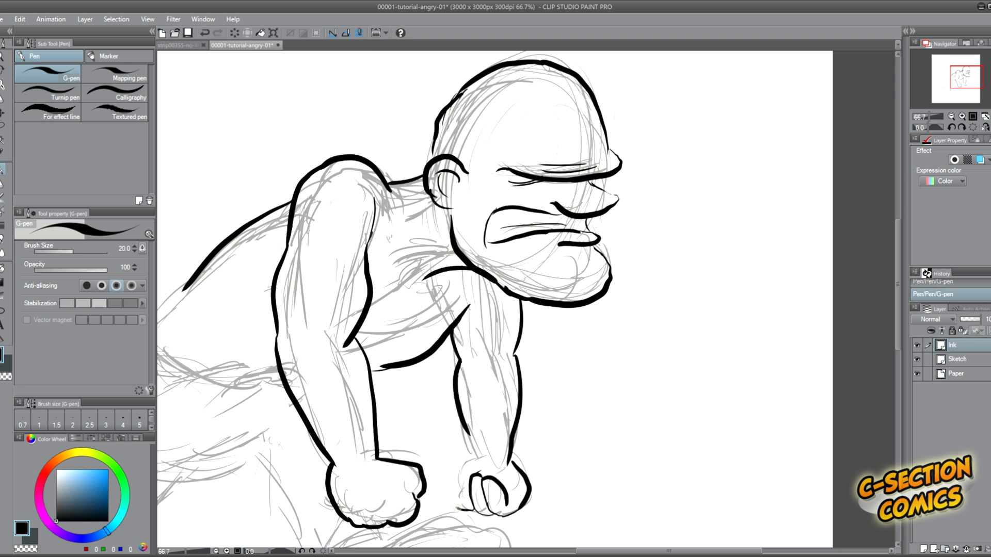
pyautogui.moveTo(457, 511); pyautogui.dragTo(470, 477)
pyautogui.moveTo(444, 506)
pyautogui.mouseDown()
pyautogui.moveTo(467, 474)
pyautogui.moveTo(510, 497)
pyautogui.mouseUp()
pyautogui.moveTo(469, 455); pyautogui.dragTo(457, 472)
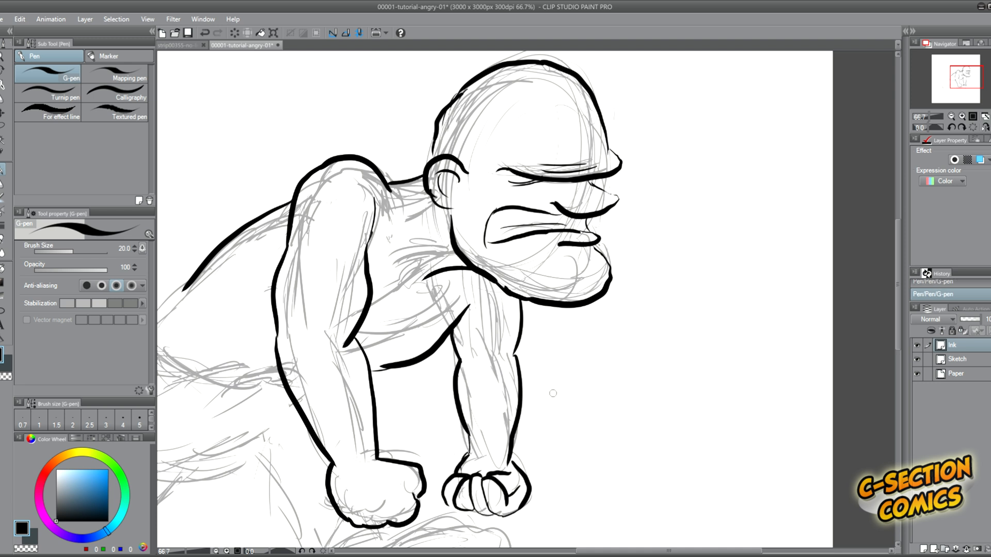
# Ink the lower back and the waistline up to the near arm.
pyautogui.scroll(-1, 453, 377)
pyautogui.moveTo(582, 551); pyautogui.dragTo(552, 551)
pyautogui.moveTo(898, 260); pyautogui.dragTo(904, 282)
pyautogui.moveTo(354, 240)
pyautogui.mouseDown()
pyautogui.moveTo(309, 279)
pyautogui.moveTo(310, 293)
pyautogui.mouseUp()
pyautogui.moveTo(311, 293)
pyautogui.mouseDown()
pyautogui.moveTo(342, 302)
pyautogui.moveTo(392, 313)
pyautogui.moveTo(370, 312)
pyautogui.moveTo(423, 293)
pyautogui.mouseUp()
pyautogui.press('e')
pyautogui.press('p')
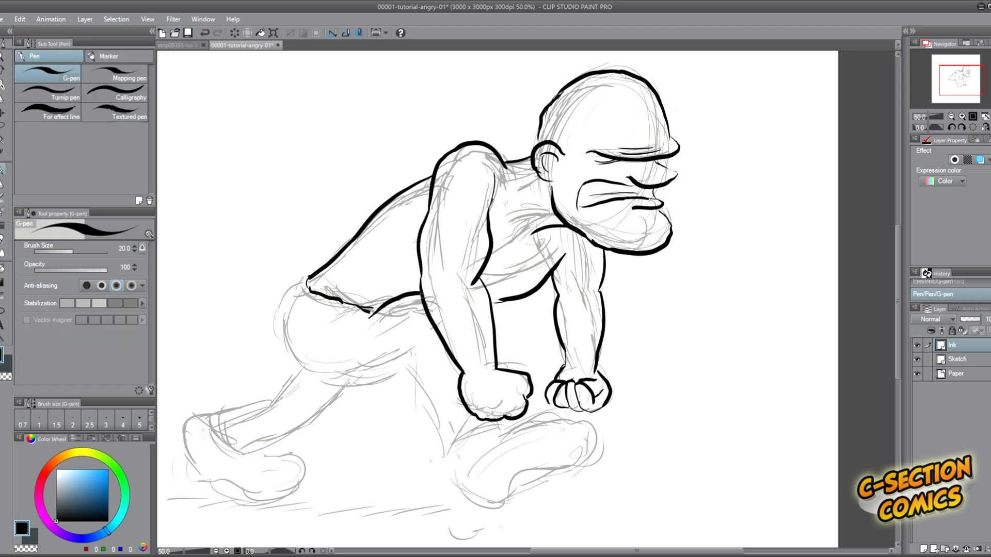
# Ink the rounded hips, the forward leg and the bent rear leg.
pyautogui.moveTo(302, 305)
pyautogui.mouseDown()
pyautogui.moveTo(387, 373)
pyautogui.moveTo(444, 465)
pyautogui.moveTo(503, 429)
pyautogui.mouseUp()
pyautogui.moveTo(361, 383); pyautogui.dragTo(261, 450)
pyautogui.moveTo(302, 365)
pyautogui.mouseDown()
pyautogui.moveTo(272, 402)
pyautogui.moveTo(211, 417)
pyautogui.moveTo(266, 454)
pyautogui.mouseUp()
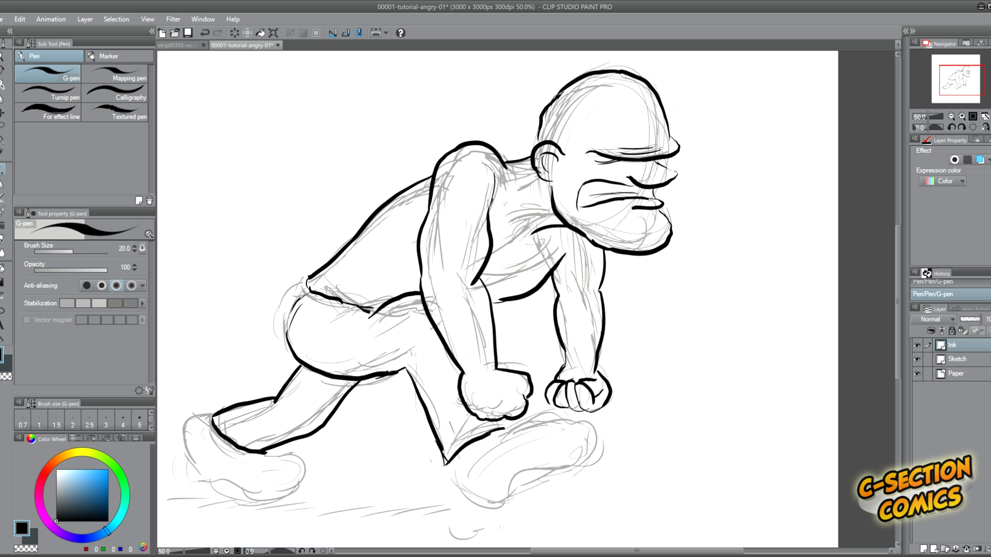
# Ink both shoes with the G-pen at size 25, including the sole edge of the raised front shoe.
pyautogui.press(']')
pyautogui.moveTo(527, 421)
pyautogui.mouseDown()
pyautogui.moveTo(598, 460)
pyautogui.moveTo(501, 492)
pyautogui.mouseUp()
pyautogui.moveTo(452, 463); pyautogui.dragTo(502, 489)
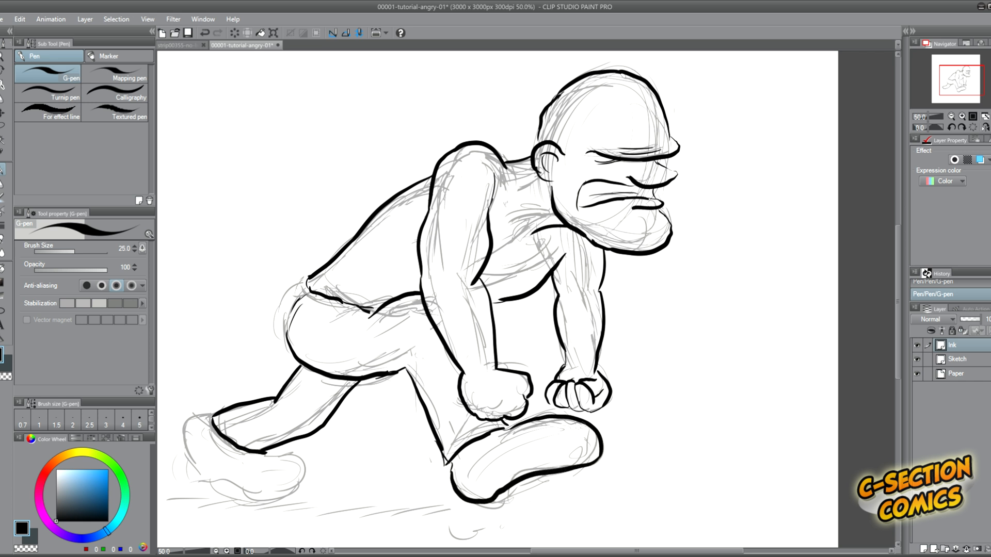
pyautogui.moveTo(581, 428); pyautogui.dragTo(456, 485)
pyautogui.moveTo(267, 456)
pyautogui.mouseDown()
pyautogui.moveTo(286, 501)
pyautogui.moveTo(239, 499)
pyautogui.mouseUp()
pyautogui.moveTo(202, 416)
pyautogui.mouseDown()
pyautogui.moveTo(192, 419)
pyautogui.moveTo(204, 467)
pyautogui.moveTo(255, 496)
pyautogui.mouseUp()
# Fade out the Sketch layer so only the ink lines show, and return to the Ink layer.
pyautogui.click(957, 360)
pyautogui.moveTo(979, 319); pyautogui.dragTo(964, 321)
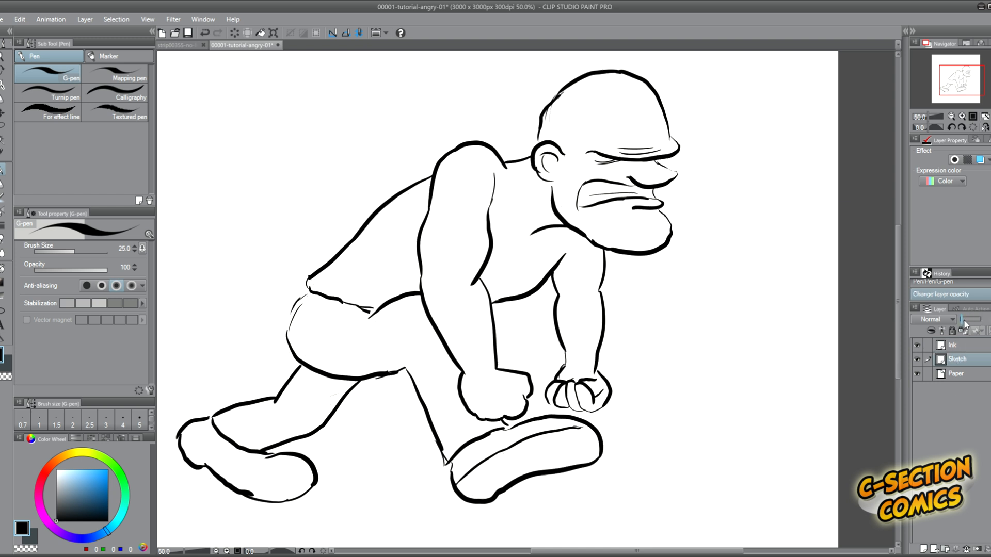
pyautogui.click(949, 346)
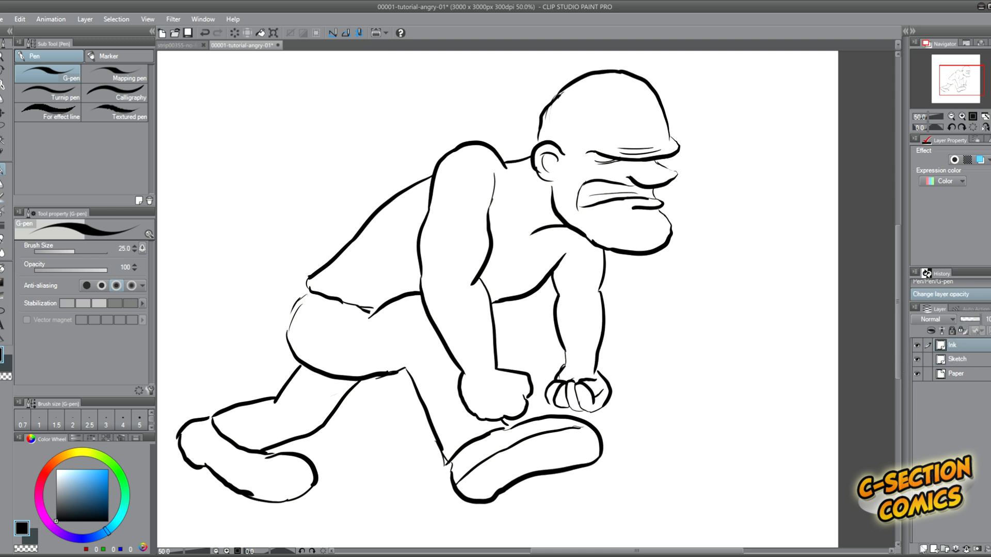
# Hide the Sketch layer and duplicate the Ink layer, leaving only the lower copy visible and active.
pyautogui.moveTo(900, 232); pyautogui.dragTo(901, 227)
pyautogui.scroll(-1, 912, 226)
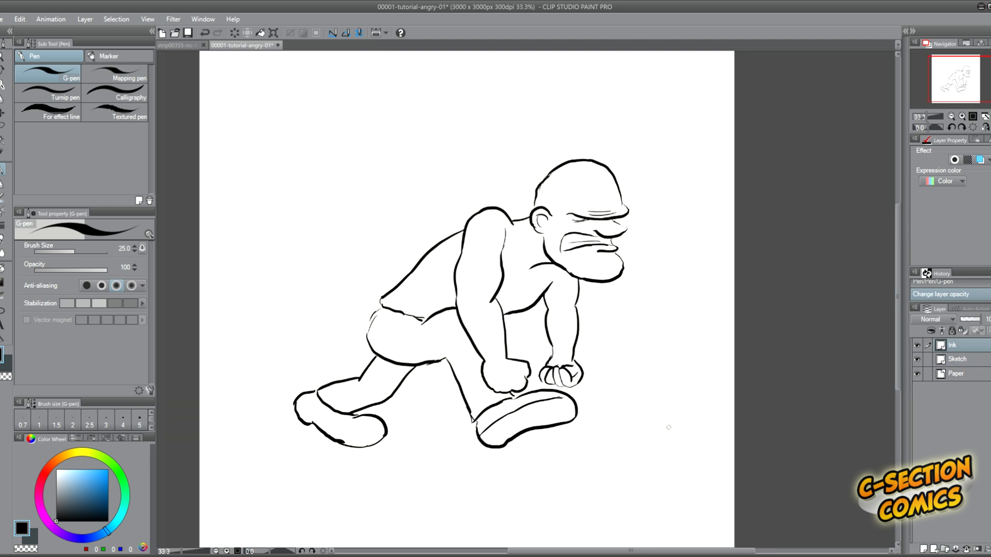
pyautogui.scroll(1, 670, 424)
pyautogui.moveTo(698, 551); pyautogui.dragTo(675, 551)
pyautogui.moveTo(899, 283); pyautogui.dragTo(898, 268)
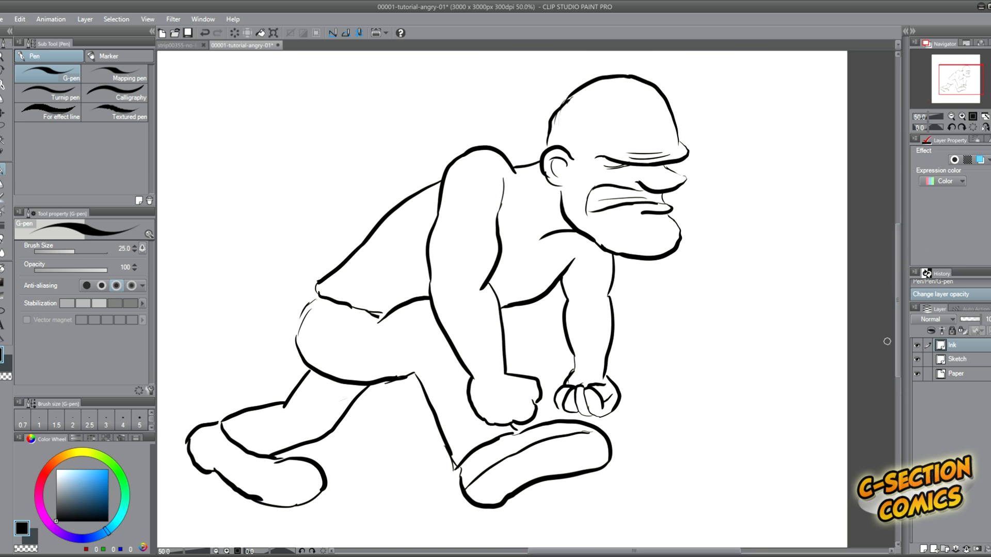
pyautogui.click(915, 123)
pyautogui.click(917, 359)
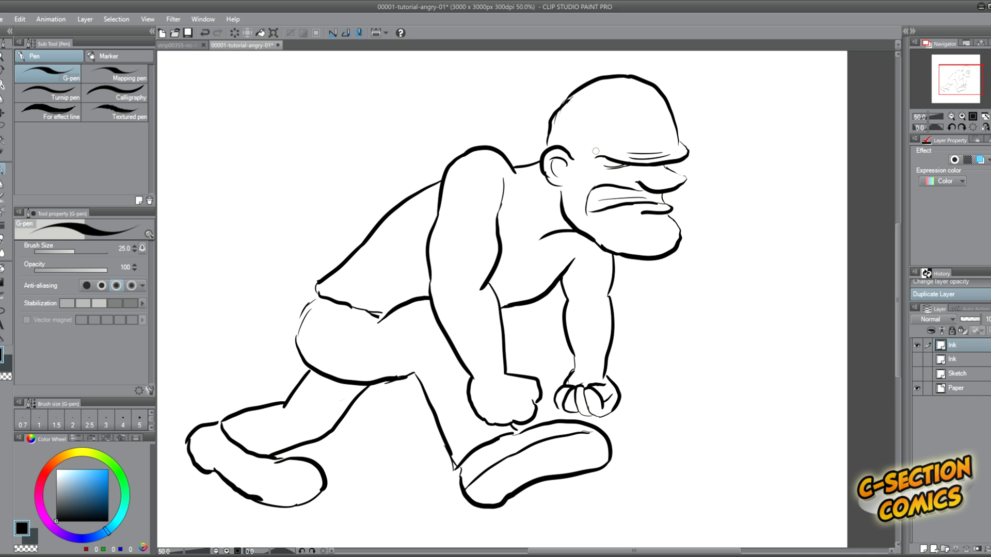
pyautogui.scroll(-1, 595, 151)
pyautogui.scroll(1, 596, 151)
pyautogui.click(917, 345)
pyautogui.click(916, 359)
pyautogui.click(952, 359)
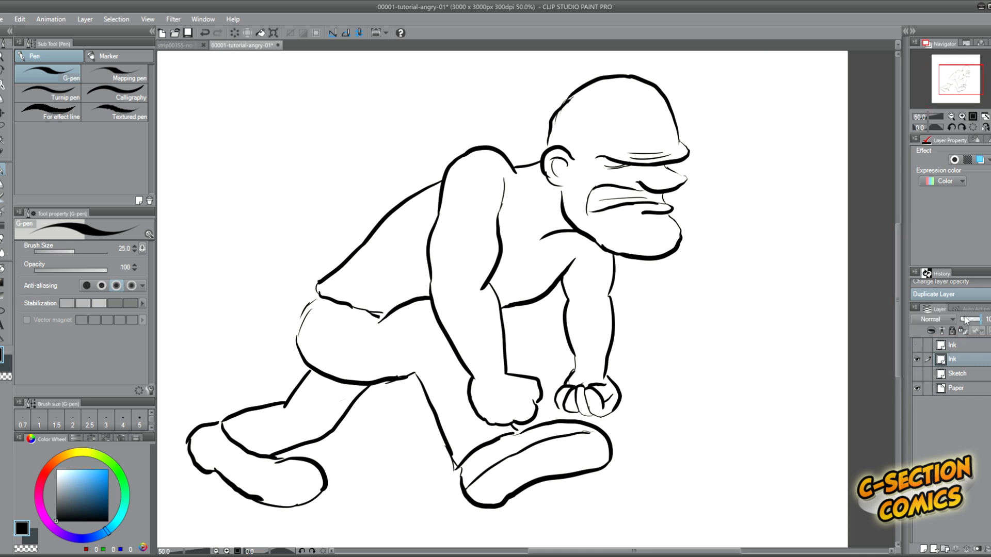
# Fade the lower Ink copy and add a raster layer named InkExag above it.
pyautogui.moveTo(967, 320); pyautogui.dragTo(960, 321)
pyautogui.hotkey('ctrl', 'shift', 'n')
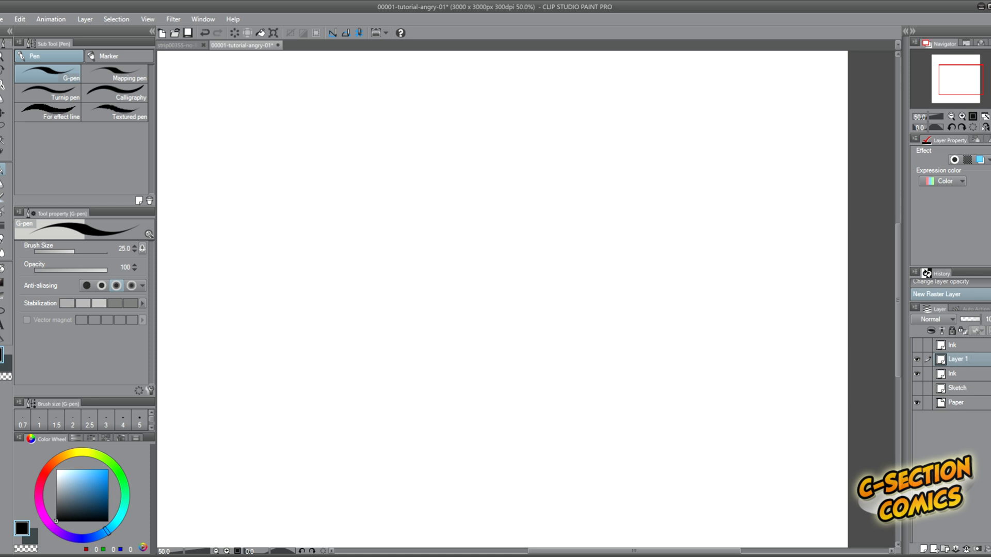
pyautogui.doubleClick(958, 359)
pyautogui.write('InkExag')
pyautogui.press('Return')
# Ink an exaggerated skull, jutting brow, nose, snarling mouth and lower lip on the InkExag layer.
pyautogui.moveTo(553, 129)
pyautogui.mouseDown()
pyautogui.moveTo(640, 83)
pyautogui.moveTo(681, 129)
pyautogui.moveTo(649, 167)
pyautogui.moveTo(592, 157)
pyautogui.mouseUp()
pyautogui.moveTo(663, 164)
pyautogui.mouseDown()
pyautogui.moveTo(680, 190)
pyautogui.moveTo(640, 175)
pyautogui.moveTo(581, 203)
pyautogui.moveTo(662, 192)
pyautogui.moveTo(593, 207)
pyautogui.mouseUp()
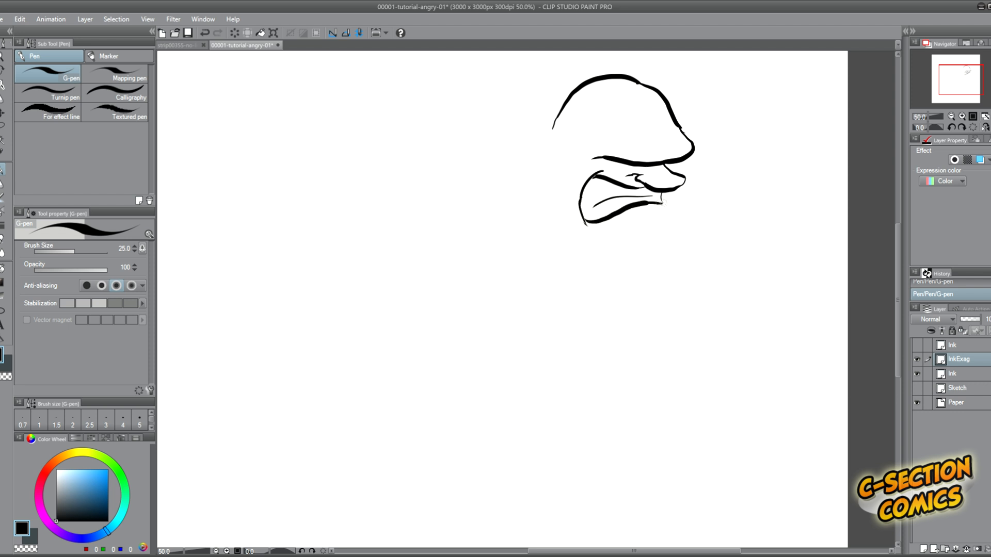
pyautogui.moveTo(663, 202)
pyautogui.mouseDown()
pyautogui.moveTo(632, 218)
pyautogui.moveTo(686, 243)
pyautogui.moveTo(605, 244)
pyautogui.mouseUp()
pyautogui.hotkey('ctrl', 'z')
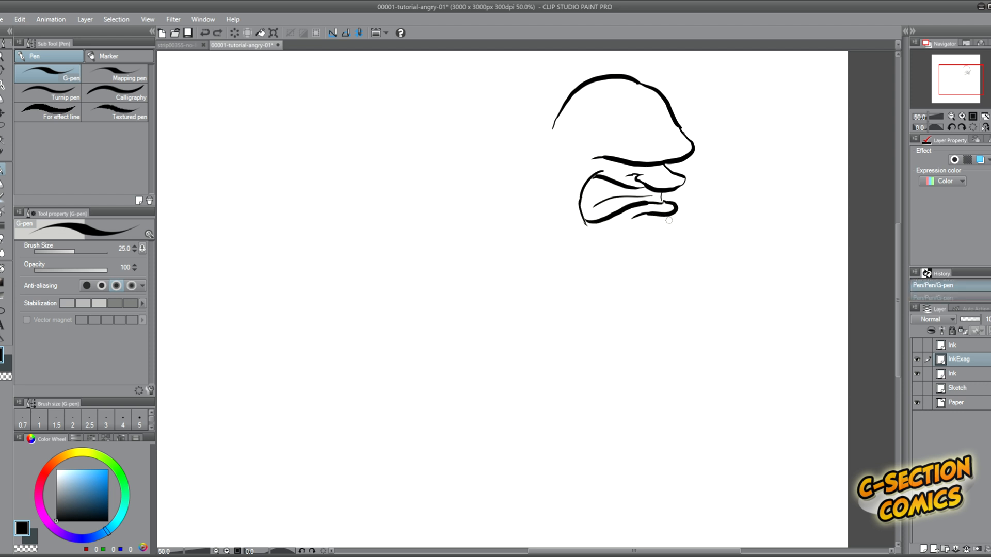
# Ink the protruding chin, cheek folds, small ear, neck line and the line beneath the jaw.
pyautogui.moveTo(669, 217)
pyautogui.mouseDown()
pyautogui.moveTo(676, 258)
pyautogui.moveTo(574, 227)
pyautogui.mouseUp()
pyautogui.moveTo(553, 172); pyautogui.dragTo(567, 200)
pyautogui.moveTo(563, 202); pyautogui.dragTo(562, 230)
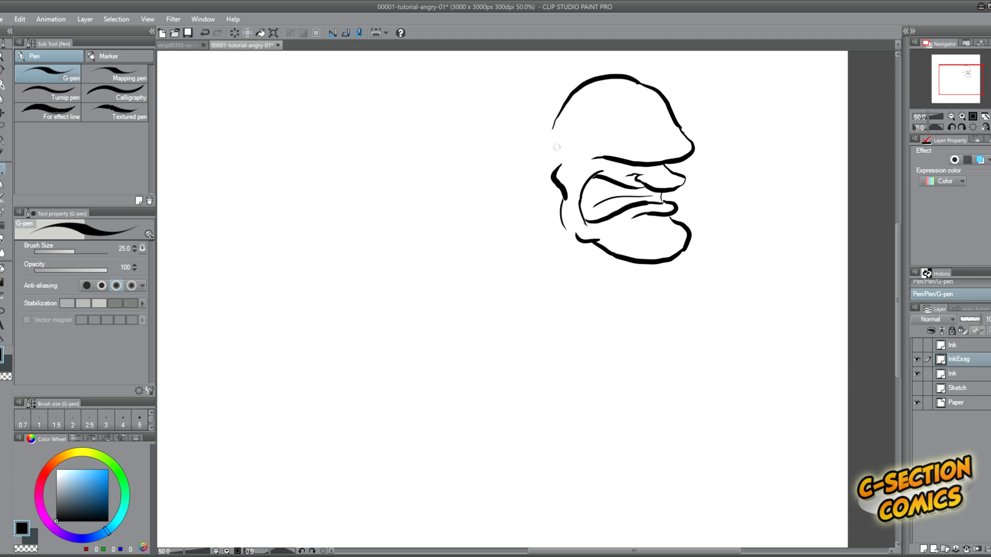
pyautogui.moveTo(562, 149)
pyautogui.mouseDown()
pyautogui.moveTo(556, 165)
pyautogui.moveTo(502, 156)
pyautogui.mouseUp()
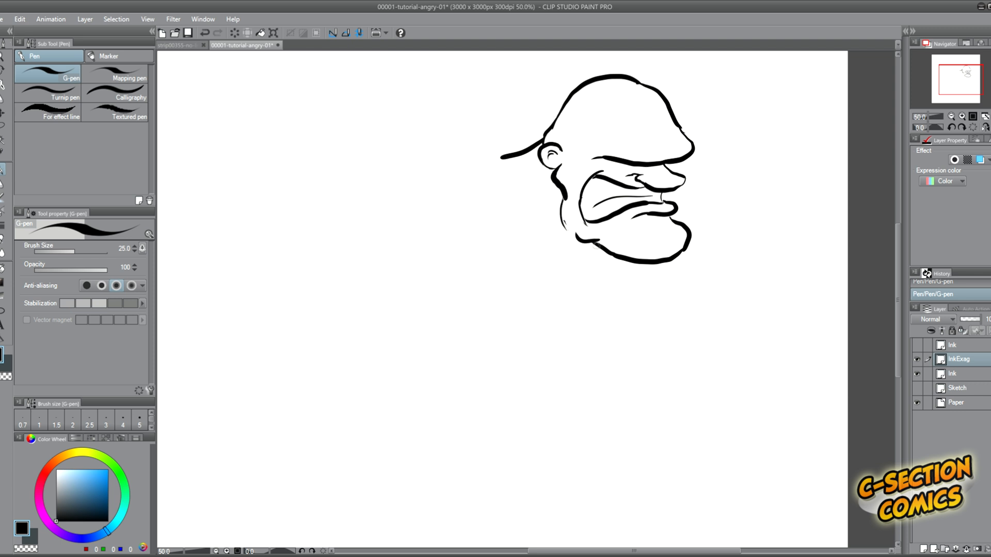
pyautogui.moveTo(599, 246); pyautogui.dragTo(534, 267)
# Ink a bulkier near shoulder and arm reaching down to the fist.
pyautogui.moveTo(505, 165)
pyautogui.mouseDown()
pyautogui.moveTo(434, 155)
pyautogui.moveTo(411, 231)
pyautogui.moveTo(418, 326)
pyautogui.mouseUp()
pyautogui.moveTo(503, 173); pyautogui.dragTo(506, 395)
pyautogui.moveTo(417, 321)
pyautogui.mouseDown()
pyautogui.moveTo(501, 488)
pyautogui.moveTo(460, 426)
pyautogui.mouseUp()
# Ink the thick far arm with its wrist and curled fist.
pyautogui.moveTo(624, 260); pyautogui.dragTo(630, 309)
pyautogui.moveTo(563, 277); pyautogui.dragTo(576, 305)
pyautogui.moveTo(574, 311); pyautogui.dragTo(587, 402)
pyautogui.moveTo(630, 305)
pyautogui.mouseDown()
pyautogui.moveTo(617, 412)
pyautogui.moveTo(588, 408)
pyautogui.mouseUp()
pyautogui.moveTo(618, 413)
pyautogui.mouseDown()
pyautogui.moveTo(609, 479)
pyautogui.moveTo(589, 474)
pyautogui.mouseUp()
pyautogui.moveTo(584, 473)
pyautogui.mouseDown()
pyautogui.moveTo(602, 465)
pyautogui.moveTo(581, 448)
pyautogui.mouseUp()
pyautogui.moveTo(566, 471); pyautogui.dragTo(570, 447)
pyautogui.moveTo(558, 467); pyautogui.dragTo(562, 450)
pyautogui.moveTo(581, 416); pyautogui.dragTo(564, 444)
# Touch up the line beneath the jaw, then ink the chest underside and the arched back.
pyautogui.press('e')
pyautogui.press('p')
pyautogui.moveTo(535, 269)
pyautogui.mouseDown()
pyautogui.moveTo(568, 261)
pyautogui.moveTo(543, 262)
pyautogui.mouseUp()
pyautogui.moveTo(573, 268)
pyautogui.mouseDown()
pyautogui.moveTo(554, 296)
pyautogui.moveTo(506, 324)
pyautogui.mouseUp()
pyautogui.moveTo(433, 159)
pyautogui.mouseDown()
pyautogui.moveTo(337, 248)
pyautogui.moveTo(345, 335)
pyautogui.moveTo(413, 333)
pyautogui.mouseUp()
pyautogui.moveTo(303, 319)
pyautogui.mouseDown()
pyautogui.moveTo(349, 398)
pyautogui.moveTo(402, 382)
pyautogui.moveTo(354, 396)
pyautogui.moveTo(302, 319)
pyautogui.mouseUp()
# Ink the rounded hips and the short forward leg down to its shoe.
pyautogui.press('e')
pyautogui.press('p')
pyautogui.moveTo(302, 314); pyautogui.dragTo(391, 455)
pyautogui.moveTo(371, 411); pyautogui.dragTo(408, 482)
pyautogui.moveTo(424, 464); pyautogui.dragTo(410, 392)
pyautogui.moveTo(388, 347); pyautogui.dragTo(410, 401)
# Ink the bent rear leg and the outline of its shoe.
pyautogui.moveTo(339, 402); pyautogui.dragTo(259, 448)
pyautogui.moveTo(306, 383)
pyautogui.mouseDown()
pyautogui.moveTo(267, 451)
pyautogui.moveTo(331, 485)
pyautogui.moveTo(235, 483)
pyautogui.mouseUp()
pyautogui.moveTo(240, 432); pyautogui.dragTo(227, 479)
# Clean up the front shoe next to the fist and ink the sole and ankle lines of both shoes.
pyautogui.press('e')
pyautogui.moveTo(438, 461)
pyautogui.mouseDown()
pyautogui.moveTo(409, 469)
pyautogui.moveTo(392, 456)
pyautogui.moveTo(430, 499)
pyautogui.moveTo(471, 490)
pyautogui.mouseUp()
pyautogui.press('p')
pyautogui.moveTo(400, 489); pyautogui.dragTo(469, 486)
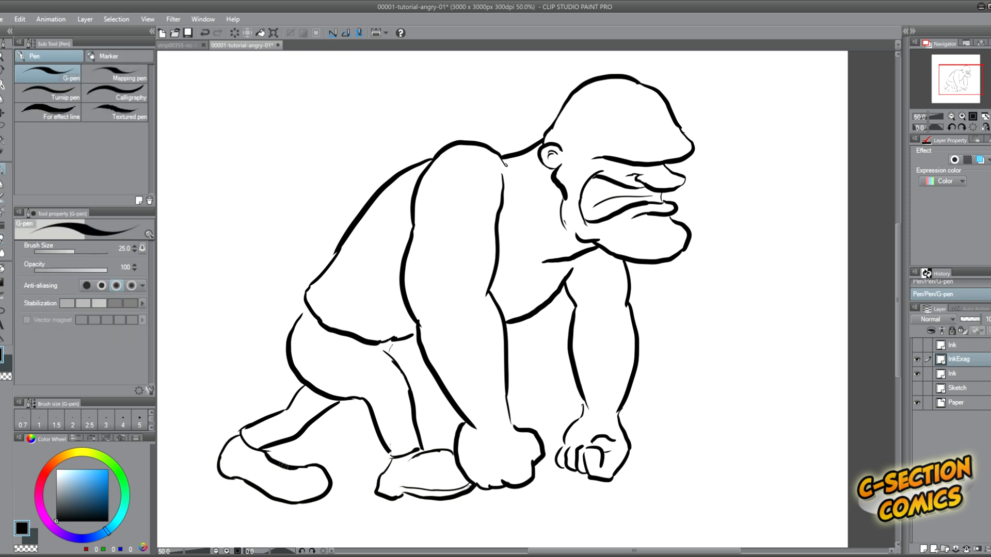
pyautogui.moveTo(329, 487)
pyautogui.mouseDown()
pyautogui.moveTo(222, 467)
pyautogui.moveTo(240, 435)
pyautogui.mouseUp()
pyautogui.press('e')
pyautogui.press('p')
pyautogui.moveTo(279, 441)
pyautogui.mouseDown()
pyautogui.moveTo(267, 455)
pyautogui.moveTo(236, 442)
pyautogui.moveTo(351, 433)
pyautogui.moveTo(267, 417)
pyautogui.mouseUp()
# Hide the lower Ink layer and flip the exaggerated figure horizontally to check it.
pyautogui.click(918, 375)
pyautogui.hotkey('ctrl', 't')
pyautogui.click(64, 248)
pyautogui.press('Return')
pyautogui.hotkey('ctrl', '-')
pyautogui.hotkey('ctrl', '+')
# Lasso the far fist, nudge it slightly down and outward from the body, and deselect it.
pyautogui.press('m')
pyautogui.click(6, 108)
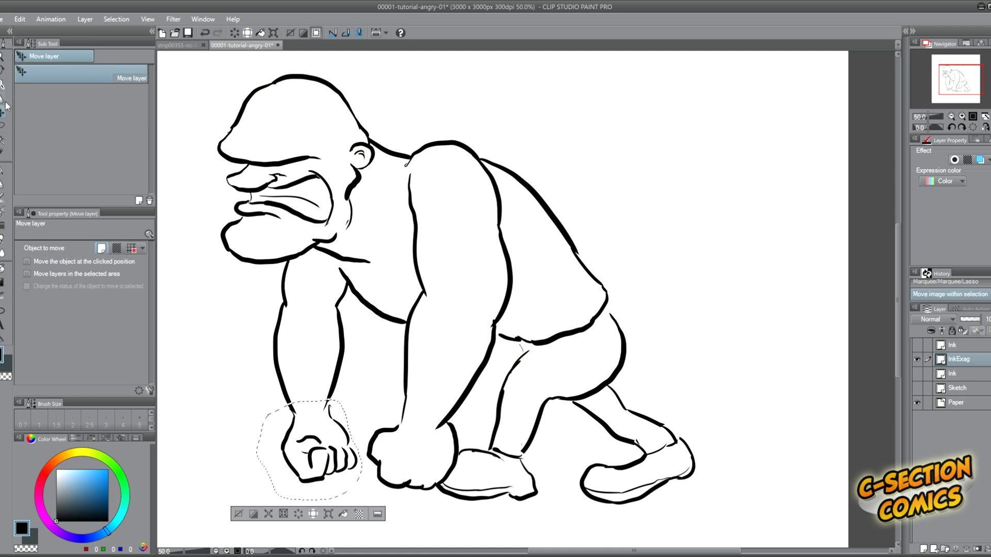
pyautogui.press('Down')
pyautogui.press('Down')
pyautogui.press('Down')
pyautogui.press('Down')
pyautogui.press('Down')
pyautogui.press('Down')
pyautogui.press('Down')
pyautogui.press('Down')
pyautogui.press('Down')
pyautogui.press('Down')
pyautogui.press('Down')
pyautogui.press('Down')
pyautogui.press('Down')
pyautogui.press('Down')
pyautogui.press('Down')
pyautogui.press('Down')
pyautogui.press('Left')
pyautogui.press('Left')
pyautogui.press('Left')
pyautogui.press('Left')
pyautogui.press('Left')
pyautogui.hotkey('ctrl', 'd')
# Reconnect the far wrist to its fist, flip the figure back and add a crease at the crotch.
pyautogui.press('p')
pyautogui.moveTo(331, 397)
pyautogui.mouseDown()
pyautogui.moveTo(326, 421)
pyautogui.moveTo(292, 421)
pyautogui.mouseUp()
pyautogui.press('h')
pyautogui.moveTo(406, 342); pyautogui.dragTo(395, 357)
# Add a raster layer named Details above InkExag.
pyautogui.click(924, 549)
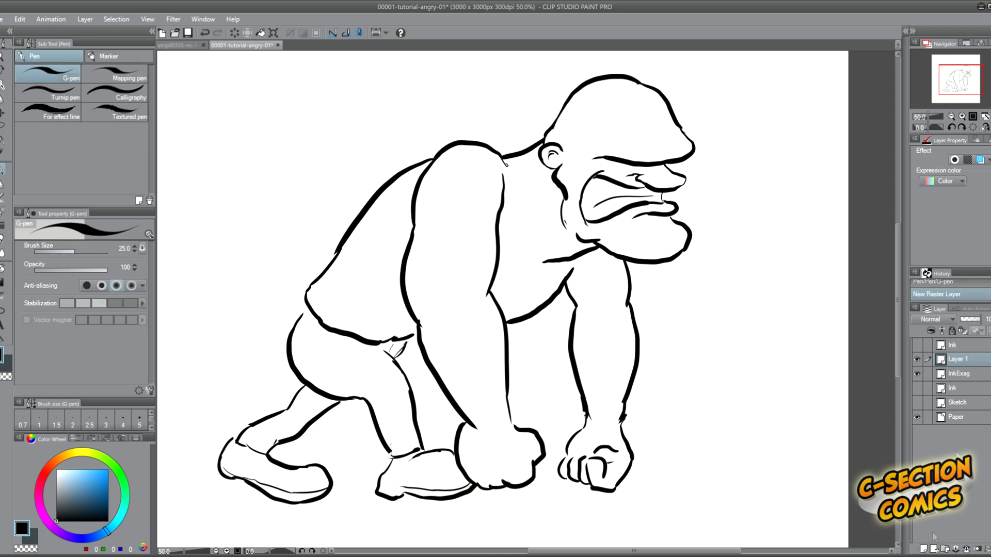
pyautogui.doubleClick(958, 359)
pyautogui.write('Details')
pyautogui.press('Return')
# Draw thin wrinkles above the brow and thick black eyebrows along the brow line.
pyautogui.press('[')
pyautogui.press('[')
pyautogui.moveTo(681, 151); pyautogui.dragTo(633, 155)
pyautogui.moveTo(666, 151)
pyautogui.mouseDown()
pyautogui.moveTo(592, 157)
pyautogui.moveTo(636, 161)
pyautogui.mouseUp()
pyautogui.press(']')
pyautogui.press(']')
pyautogui.press(']')
pyautogui.press(']')
pyautogui.moveTo(631, 157); pyautogui.dragTo(590, 158)
pyautogui.moveTo(660, 162)
pyautogui.mouseDown()
pyautogui.moveTo(696, 154)
pyautogui.moveTo(674, 161)
pyautogui.mouseUp()
# Add a crease beneath the lower lip and tendon lines on the neck with the G-pen at size 25.
pyautogui.press('[')
pyautogui.press('[')
pyautogui.moveTo(663, 219); pyautogui.dragTo(630, 221)
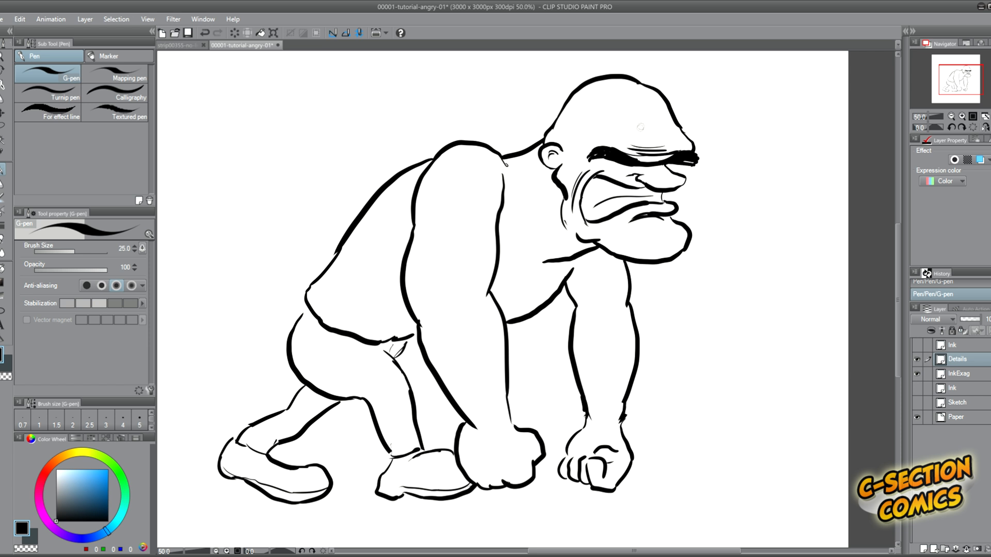
pyautogui.moveTo(540, 159); pyautogui.dragTo(511, 176)
pyautogui.moveTo(543, 172); pyautogui.dragTo(534, 177)
# Try to draw a curved shirt neckline across the chest from the near armpit, with a short strap line at the shoulder.
pyautogui.moveTo(500, 221); pyautogui.dragTo(566, 269)
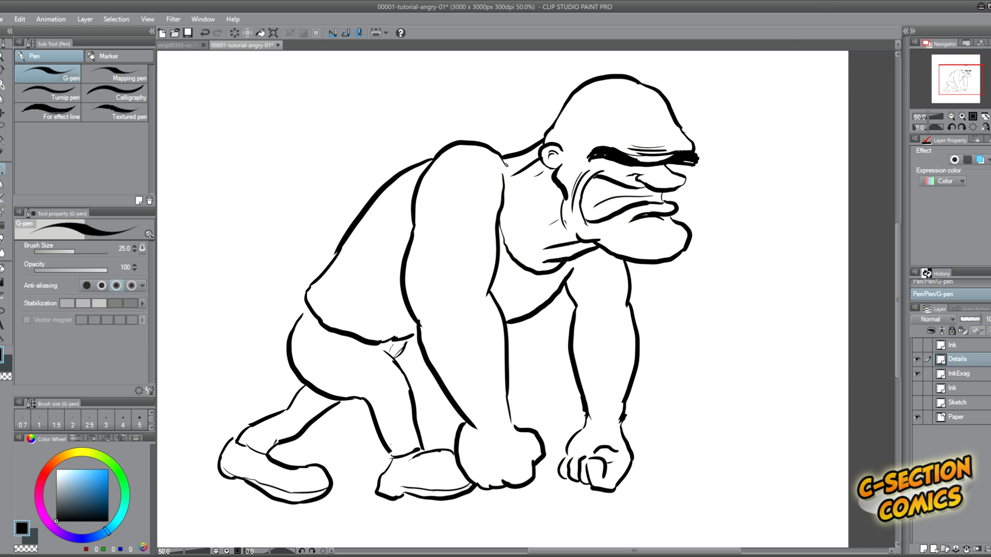
pyautogui.hotkey('ctrl', 'z')
pyautogui.moveTo(499, 221); pyautogui.dragTo(527, 273)
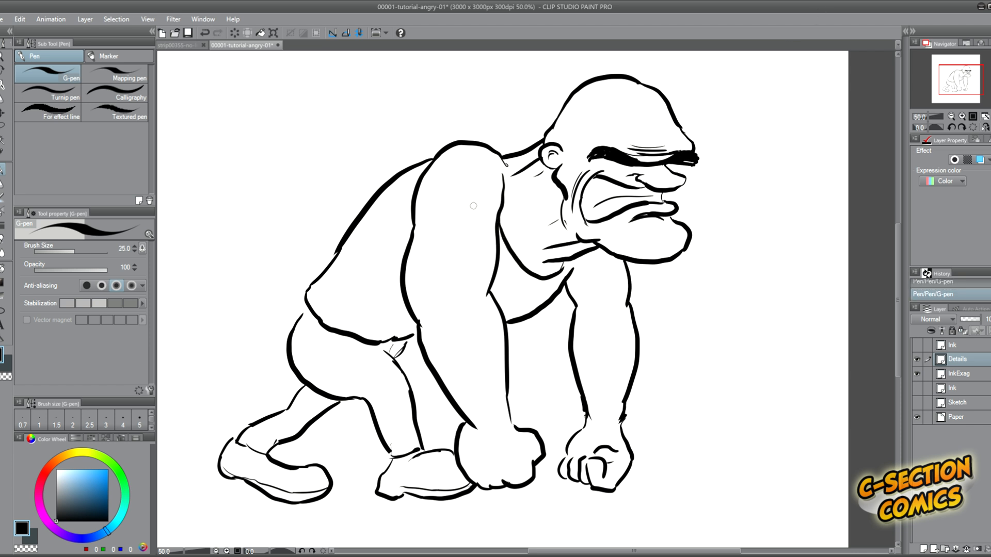
pyautogui.moveTo(498, 224); pyautogui.dragTo(421, 229)
pyautogui.hotkey('ctrl', 'z')
pyautogui.press('e')
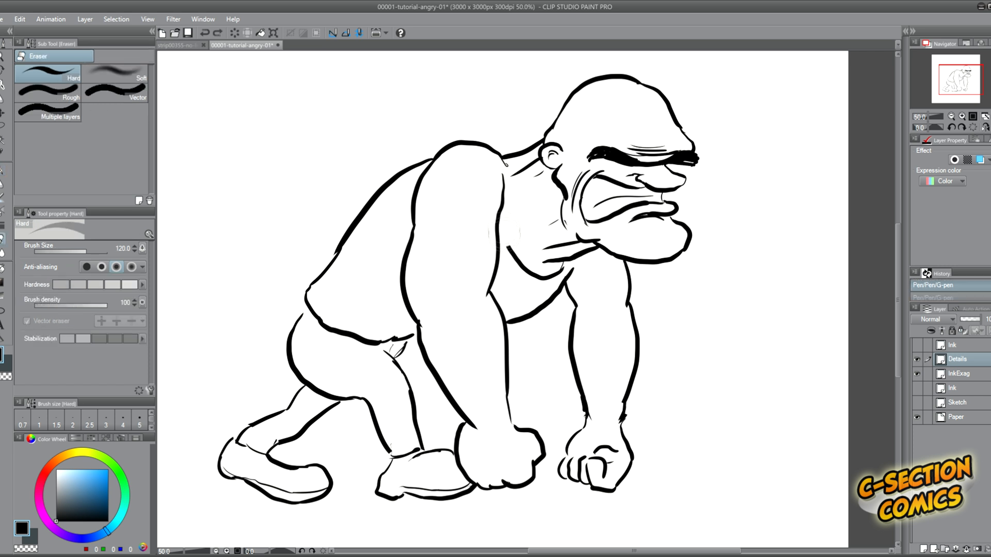
pyautogui.moveTo(502, 226); pyautogui.dragTo(514, 255)
pyautogui.press('p')
pyautogui.moveTo(516, 157); pyautogui.dragTo(505, 173)
pyautogui.moveTo(499, 238); pyautogui.dragTo(518, 263)
pyautogui.moveTo(508, 167); pyautogui.dragTo(507, 176)
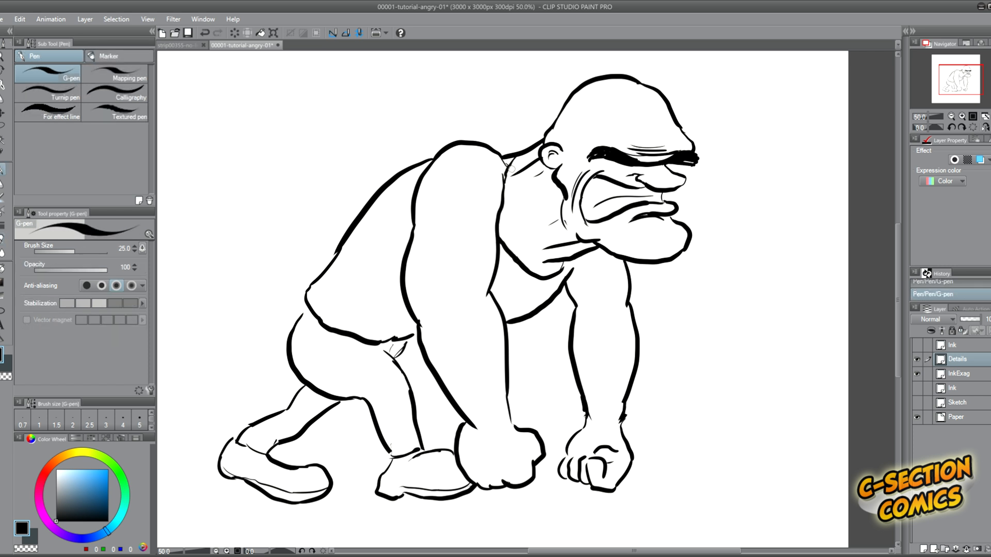
pyautogui.hotkey('ctrl', 'z')
# Draw curved sleeve hems across the near and far upper arms.
pyautogui.moveTo(496, 238)
pyautogui.mouseDown()
pyautogui.moveTo(443, 225)
pyautogui.moveTo(416, 233)
pyautogui.mouseUp()
pyautogui.moveTo(576, 304); pyautogui.dragTo(632, 292)
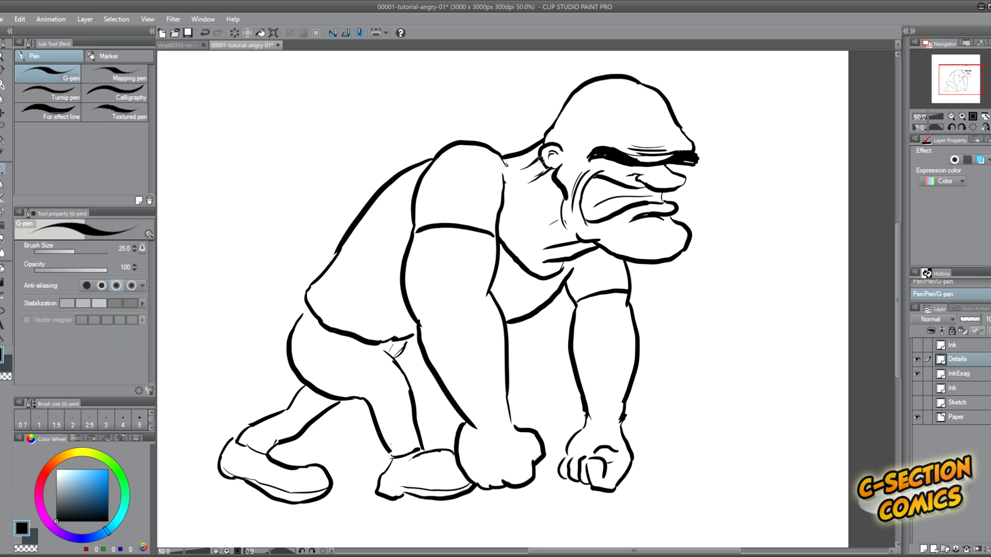
# Try replacing the near sleeve hem and the neckline with thin curved muscle lines on the chest.
pyautogui.press('e')
pyautogui.moveTo(417, 230)
pyautogui.mouseDown()
pyautogui.moveTo(495, 237)
pyautogui.moveTo(563, 266)
pyautogui.moveTo(497, 294)
pyautogui.mouseUp()
pyautogui.press('p')
pyautogui.moveTo(509, 204); pyautogui.dragTo(534, 249)
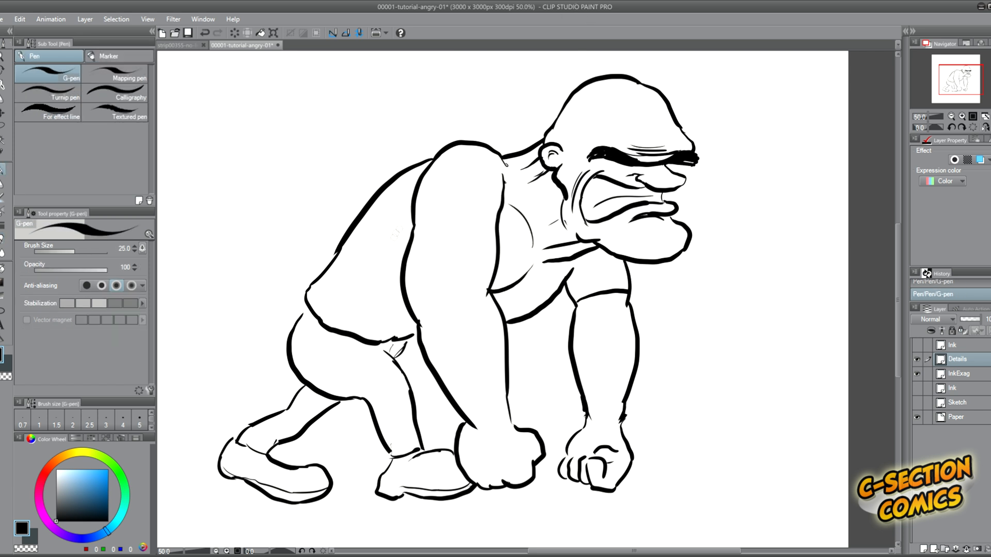
pyautogui.press('e')
pyautogui.moveTo(497, 291); pyautogui.dragTo(512, 211)
# Draw the shirt's deep neckline from the shoulder to below the jaw and a curved hem across the near upper arm.
pyautogui.press('p')
pyautogui.moveTo(516, 157)
pyautogui.mouseDown()
pyautogui.moveTo(512, 181)
pyautogui.moveTo(565, 261)
pyautogui.mouseUp()
pyautogui.moveTo(494, 251); pyautogui.dragTo(413, 239)
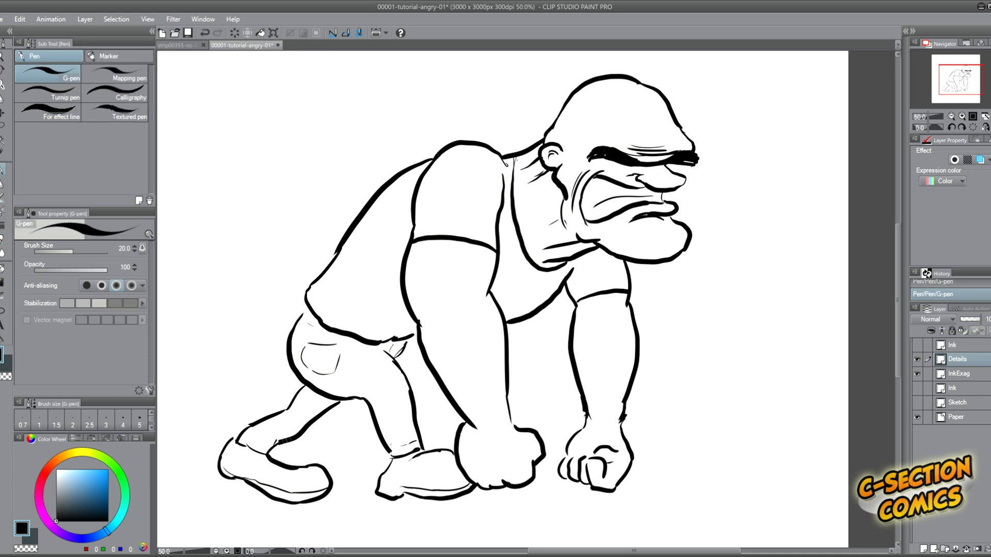
# Draw short, thin hair strokes over the near wrist and lower forearm with the G-pen at size 10.
pyautogui.press('[')
pyautogui.press('[')
pyautogui.press('[')
pyautogui.press('[')
pyautogui.moveTo(475, 419); pyautogui.dragTo(502, 416)
pyautogui.moveTo(471, 417); pyautogui.dragTo(494, 407)
pyautogui.moveTo(467, 414); pyautogui.dragTo(491, 406)
pyautogui.moveTo(465, 411)
pyautogui.mouseDown()
pyautogui.moveTo(487, 402)
pyautogui.moveTo(496, 427)
pyautogui.mouseUp()
pyautogui.moveTo(477, 448); pyautogui.dragTo(506, 460)
pyautogui.moveTo(463, 405); pyautogui.dragTo(493, 414)
pyautogui.moveTo(462, 383); pyautogui.dragTo(490, 396)
pyautogui.moveTo(447, 361); pyautogui.dragTo(480, 377)
pyautogui.moveTo(455, 372); pyautogui.dragTo(486, 388)
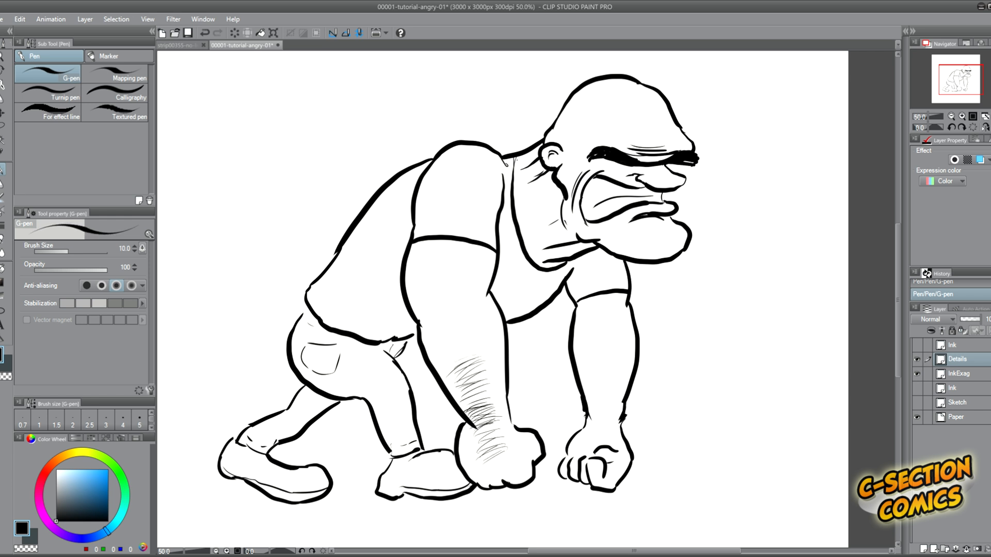
# Extend the hair strokes up the near forearm towards the elbow.
pyautogui.moveTo(440, 306); pyautogui.dragTo(471, 328)
pyautogui.moveTo(444, 332); pyautogui.dragTo(480, 360)
pyautogui.moveTo(448, 356); pyautogui.dragTo(481, 365)
pyautogui.moveTo(448, 360); pyautogui.dragTo(483, 372)
pyautogui.moveTo(433, 332)
pyautogui.mouseDown()
pyautogui.moveTo(471, 344)
pyautogui.moveTo(471, 329)
pyautogui.mouseUp()
pyautogui.moveTo(441, 322); pyautogui.dragTo(468, 333)
pyautogui.moveTo(437, 300); pyautogui.dragTo(453, 309)
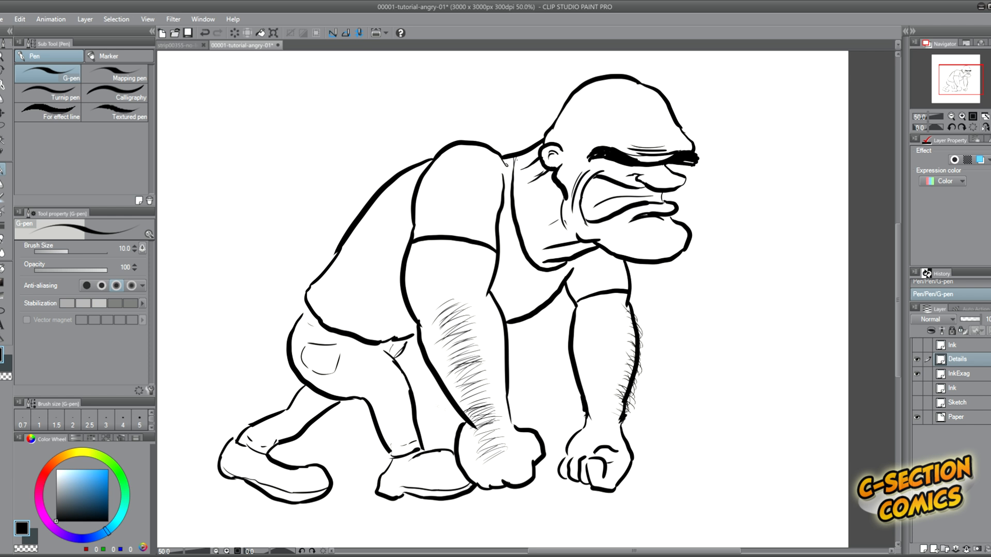
# Thicken the near arm's hair with extra strokes on the back of the hand, wrist and upper forearm.
pyautogui.moveTo(481, 450); pyautogui.dragTo(510, 465)
pyautogui.moveTo(470, 428); pyautogui.dragTo(505, 455)
pyautogui.moveTo(455, 377)
pyautogui.mouseDown()
pyautogui.moveTo(496, 415)
pyautogui.moveTo(476, 383)
pyautogui.mouseUp()
pyautogui.moveTo(437, 324); pyautogui.dragTo(467, 345)
pyautogui.moveTo(434, 293); pyautogui.dragTo(468, 321)
pyautogui.moveTo(435, 287); pyautogui.dragTo(465, 302)
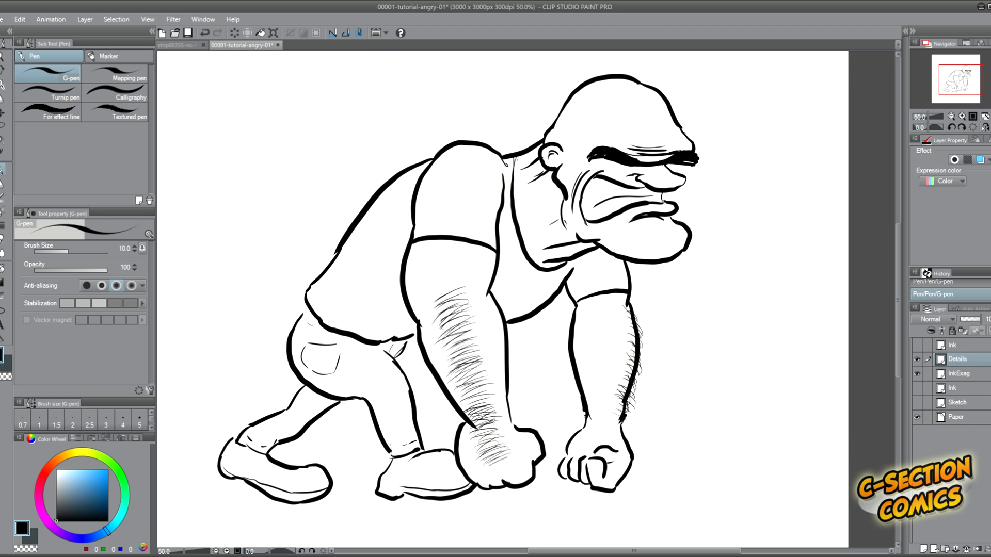
# Scribble a thick black ground shadow beneath the feet and fists with the G-pen at size 30.
pyautogui.moveTo(898, 247); pyautogui.dragTo(898, 259)
pyautogui.press(']')
pyautogui.press(']')
pyautogui.press(']')
pyautogui.press(']')
pyautogui.press(']')
pyautogui.press(']')
pyautogui.moveTo(622, 461); pyautogui.dragTo(202, 471)
pyautogui.scroll(-1, 420, 392)
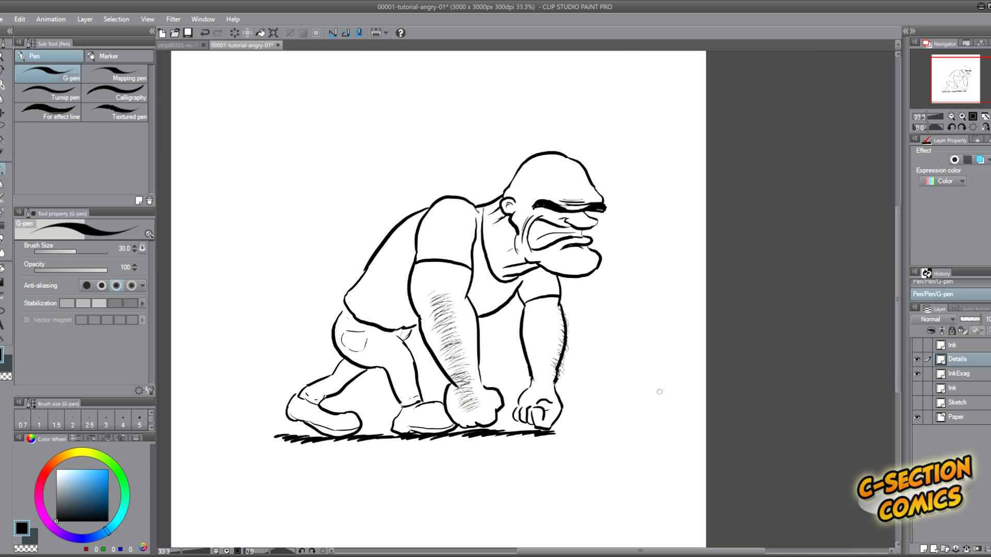
# Draw a small stylised signature mark in front of the far fist with the G-pen at size 17.
pyautogui.press('[')
pyautogui.press('[')
pyautogui.press('[')
pyautogui.scroll(1, 627, 411)
pyautogui.moveTo(650, 388); pyautogui.dragTo(585, 448)
pyautogui.moveTo(589, 393); pyautogui.dragTo(602, 419)
pyautogui.moveTo(611, 394); pyautogui.dragTo(597, 410)
pyautogui.moveTo(623, 394); pyautogui.dragTo(603, 417)
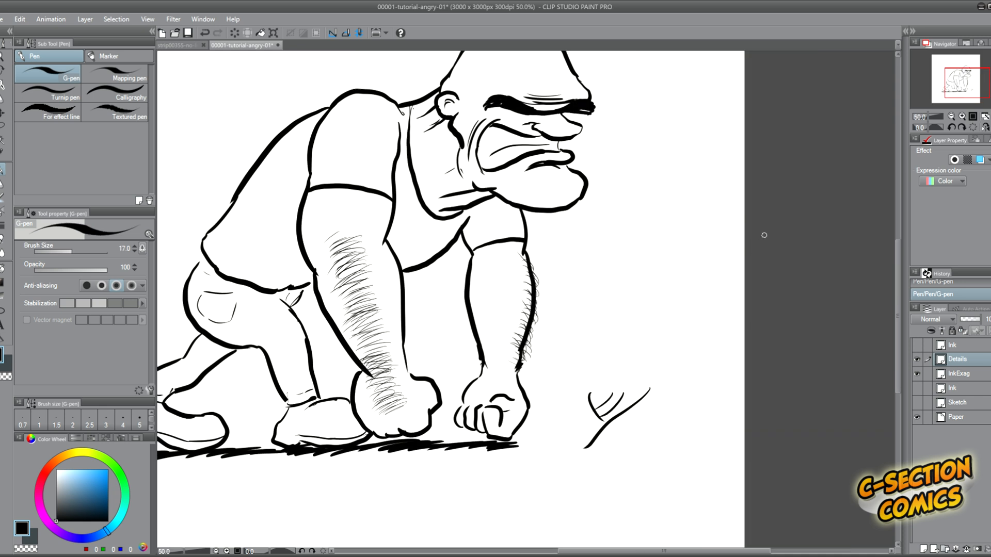
# Nudge the artwork on the Details and InkExag layers left towards the centre of the page.
pyautogui.scroll(-1, 751, 234)
pyautogui.moveTo(591, 552); pyautogui.dragTo(610, 552)
pyautogui.moveTo(898, 276); pyautogui.dragTo(898, 256)
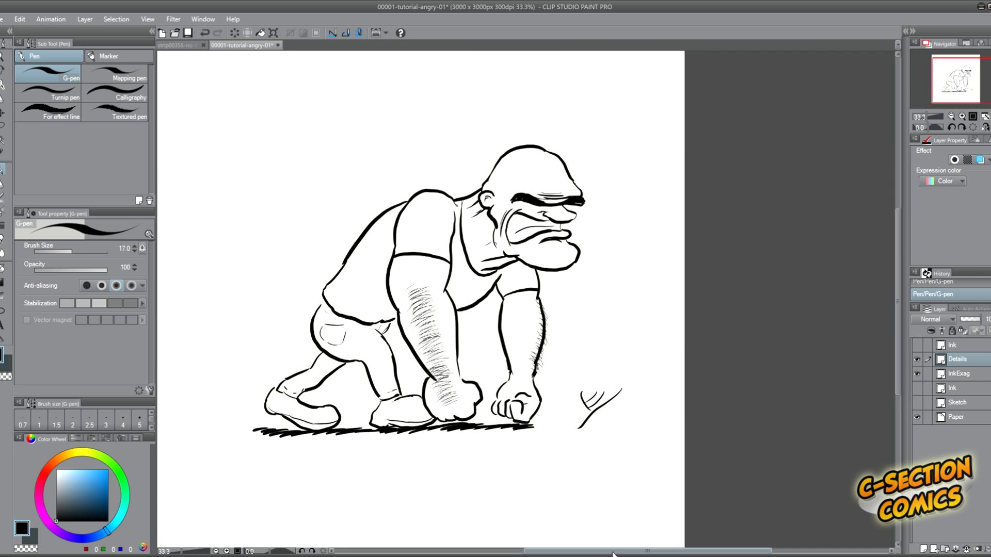
pyautogui.moveTo(613, 552); pyautogui.dragTo(594, 551)
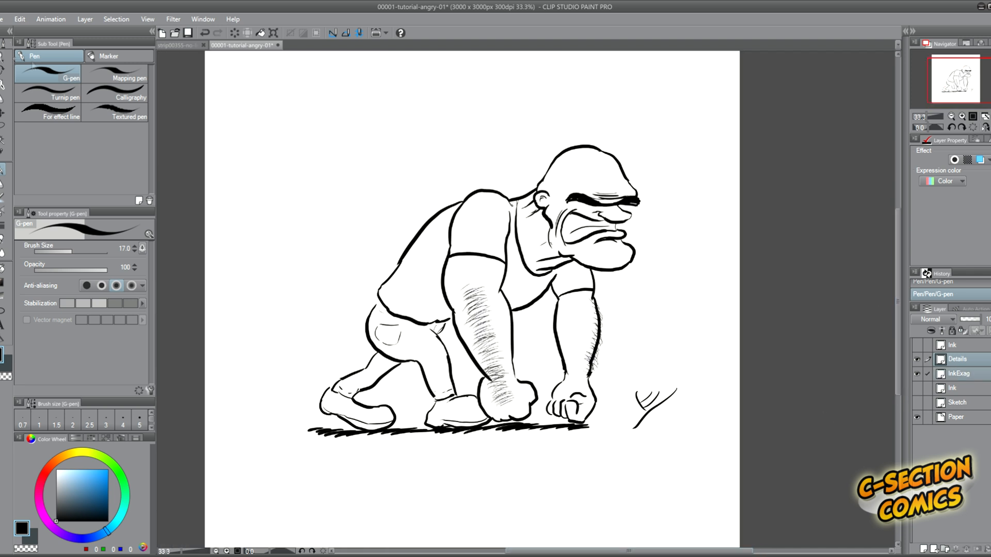
pyautogui.click(4, 113)
pyautogui.press('Left')
pyautogui.press('Left')
pyautogui.press('Left')
pyautogui.press('Left')
pyautogui.press('Left')
pyautogui.press('Left')
pyautogui.press('Left')
pyautogui.press('Left')
pyautogui.press('Left')
pyautogui.press('Left')
pyautogui.press('Left')
pyautogui.press('Left')
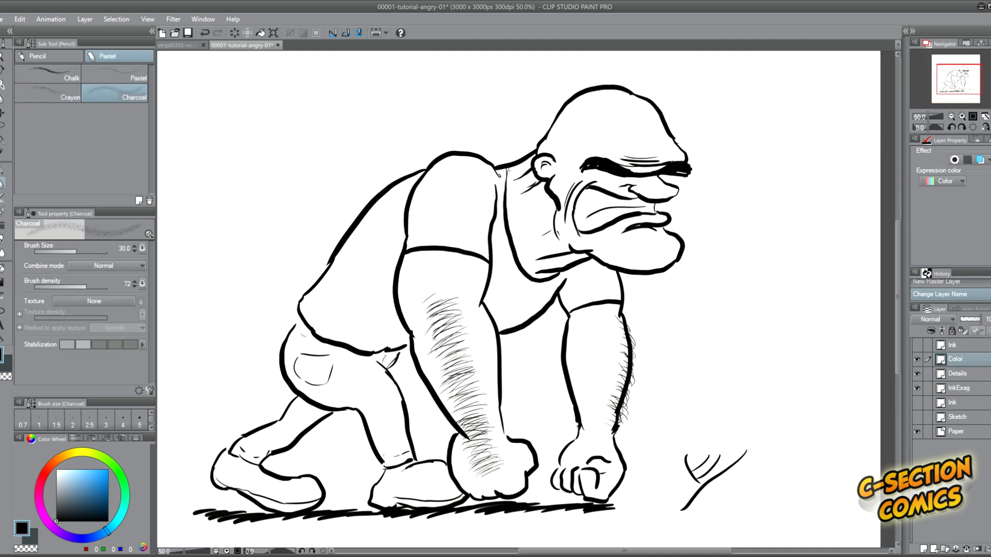
# Shade stubble around the jaw and mouth and along the top of the scalp with Charcoal on the Color layer.
pyautogui.moveTo(666, 262)
pyautogui.mouseDown()
pyautogui.moveTo(619, 261)
pyautogui.moveTo(576, 235)
pyautogui.moveTo(627, 191)
pyautogui.moveTo(583, 245)
pyautogui.mouseUp()
pyautogui.press(']')
pyautogui.press(']')
pyautogui.moveTo(575, 109)
pyautogui.mouseDown()
pyautogui.moveTo(645, 106)
pyautogui.moveTo(575, 110)
pyautogui.moveTo(562, 123)
pyautogui.mouseUp()
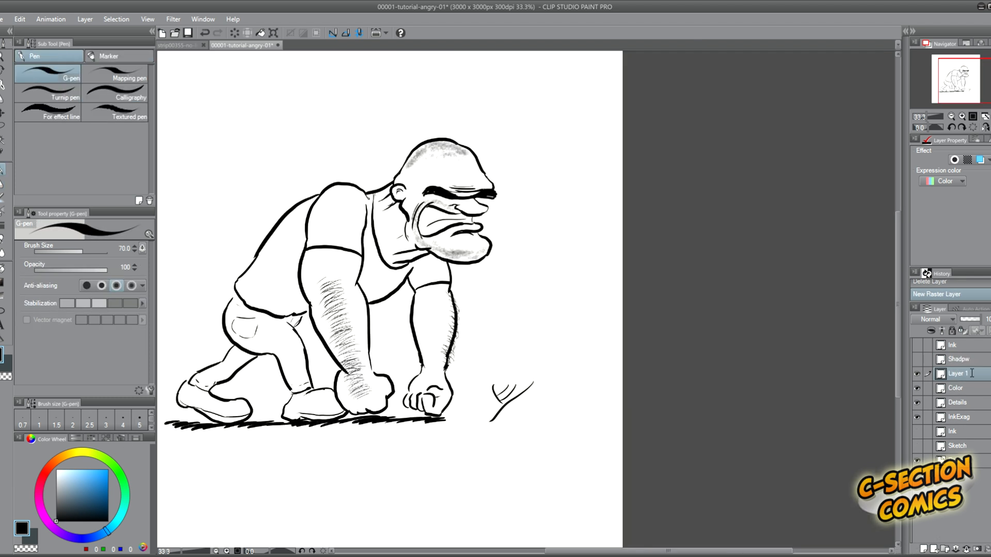
# Rename the new raster layer as BLACK.
pyautogui.doubleClick(972, 373)
pyautogui.write('BLACK')
pyautogui.press('Return')
# Fill the trousers and shoes with solid black using the G-pen up to size 80, leaving thin white edges.
pyautogui.moveTo(226, 408)
pyautogui.mouseDown()
pyautogui.moveTo(240, 412)
pyautogui.moveTo(205, 397)
pyautogui.mouseUp()
pyautogui.moveTo(301, 405)
pyautogui.mouseDown()
pyautogui.moveTo(325, 409)
pyautogui.moveTo(306, 396)
pyautogui.mouseUp()
pyautogui.moveTo(235, 312); pyautogui.dragTo(237, 328)
pyautogui.press(']')
pyautogui.moveTo(299, 369)
pyautogui.mouseDown()
pyautogui.moveTo(254, 330)
pyautogui.moveTo(264, 320)
pyautogui.moveTo(286, 356)
pyautogui.moveTo(230, 370)
pyautogui.mouseUp()
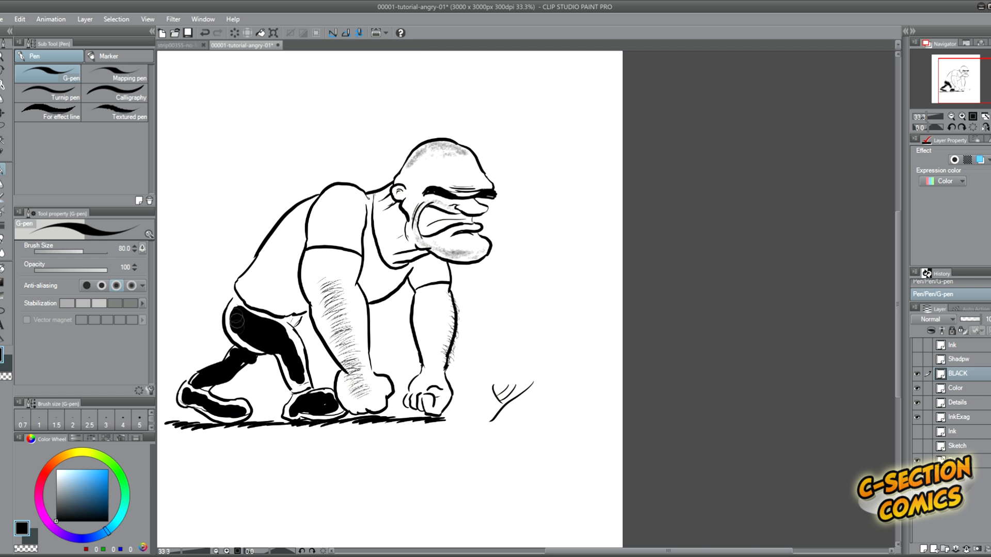
pyautogui.moveTo(258, 321)
pyautogui.mouseDown()
pyautogui.moveTo(295, 352)
pyautogui.moveTo(297, 383)
pyautogui.mouseUp()
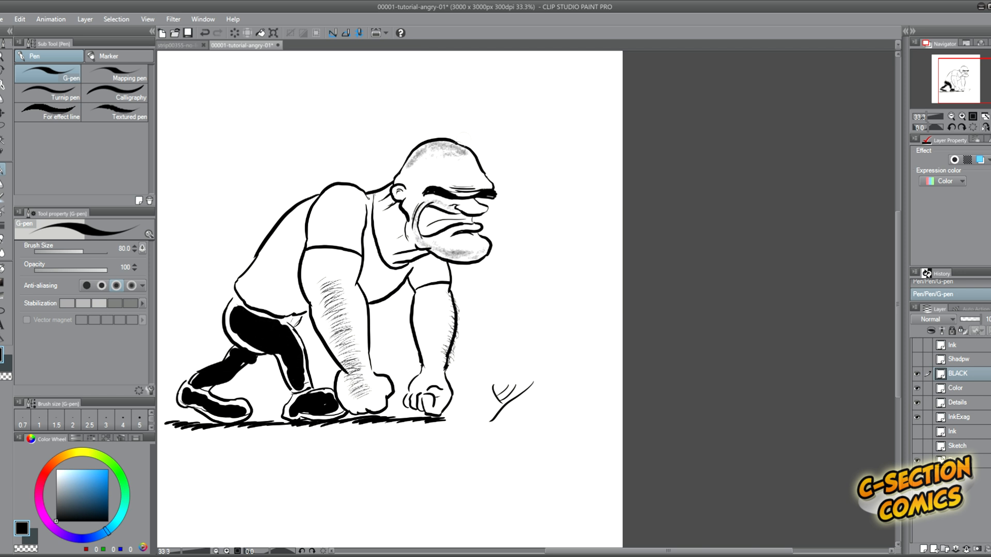
# Add black shadows under the nose and lower lip and around the ear with the G-pen reduced to size 20.
pyautogui.press('p')
pyautogui.press('p')
pyautogui.press('[')
pyautogui.press('[')
pyautogui.press('[')
pyautogui.press('[')
pyautogui.press('[')
pyautogui.press('[')
pyautogui.moveTo(466, 214)
pyautogui.mouseDown()
pyautogui.moveTo(487, 210)
pyautogui.moveTo(479, 235)
pyautogui.moveTo(453, 236)
pyautogui.mouseUp()
pyautogui.moveTo(452, 197)
pyautogui.mouseDown()
pyautogui.moveTo(467, 199)
pyautogui.moveTo(400, 203)
pyautogui.mouseUp()
pyautogui.moveTo(396, 192); pyautogui.dragTo(399, 195)
# Add tooth lines, eye and brow wrinkles and a line behind the cheek with a finer G-pen on the Details layer.
pyautogui.scroll(1, 491, 111)
pyautogui.click(957, 402)
pyautogui.scroll(1, 375, 219)
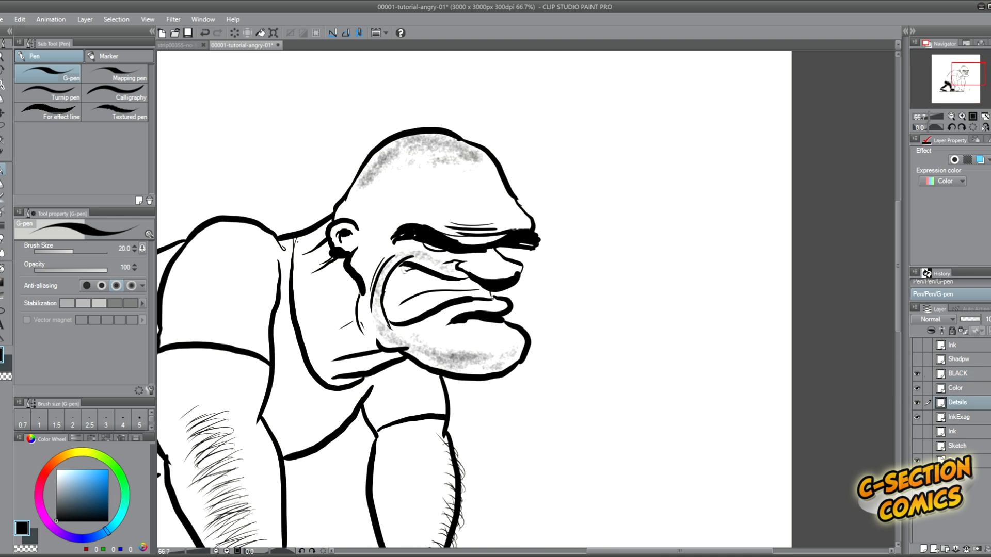
pyautogui.press('[')
pyautogui.moveTo(391, 273); pyautogui.dragTo(392, 291)
pyautogui.moveTo(430, 272); pyautogui.dragTo(429, 283)
pyautogui.moveTo(411, 319)
pyautogui.mouseDown()
pyautogui.moveTo(413, 302)
pyautogui.moveTo(445, 294)
pyautogui.mouseUp()
pyautogui.moveTo(394, 321); pyautogui.dragTo(392, 309)
pyautogui.moveTo(435, 247)
pyautogui.mouseDown()
pyautogui.moveTo(444, 249)
pyautogui.moveTo(432, 249)
pyautogui.mouseUp()
pyautogui.moveTo(476, 220); pyautogui.dragTo(440, 216)
pyautogui.moveTo(383, 231); pyautogui.dragTo(400, 213)
pyautogui.moveTo(369, 275)
pyautogui.mouseDown()
pyautogui.moveTo(380, 258)
pyautogui.moveTo(343, 275)
pyautogui.moveTo(356, 324)
pyautogui.mouseUp()
# Clean up the lines behind the jaw with the hard eraser, then return to the G-pen on the InkExag layer.
pyautogui.press(']')
pyautogui.scroll(-2, 471, 129)
pyautogui.scroll(1, 480, 119)
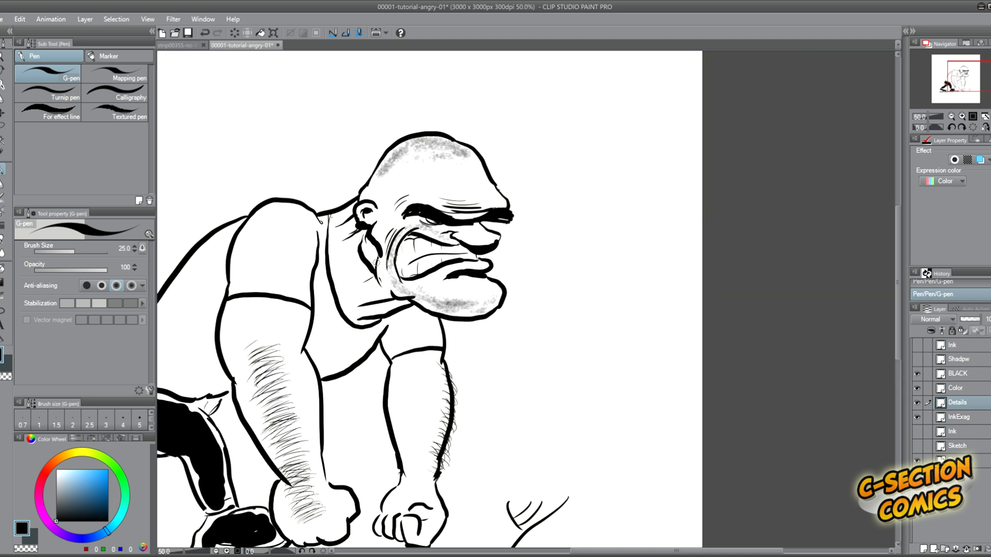
pyautogui.scroll(1, 379, 263)
pyautogui.press('e')
pyautogui.moveTo(363, 278); pyautogui.dragTo(356, 252)
pyautogui.moveTo(354, 244)
pyautogui.mouseDown()
pyautogui.moveTo(354, 232)
pyautogui.moveTo(362, 277)
pyautogui.moveTo(383, 297)
pyautogui.mouseUp()
pyautogui.click(959, 417)
pyautogui.press('p')
pyautogui.scroll(-2, 407, 193)
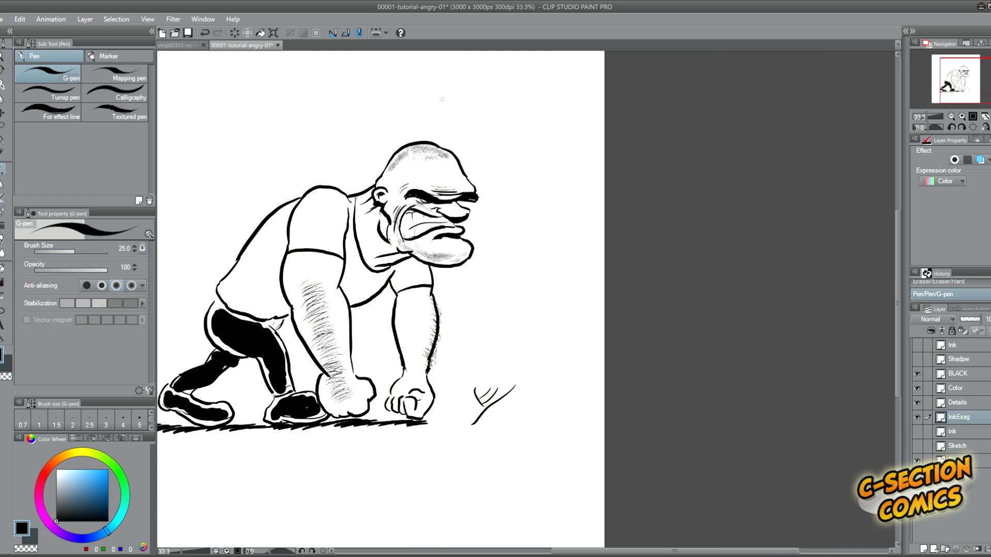
# Hide the palettes and inspect the finished drawing on the enlarged canvas.
pyautogui.moveTo(611, 552); pyautogui.dragTo(582, 551)
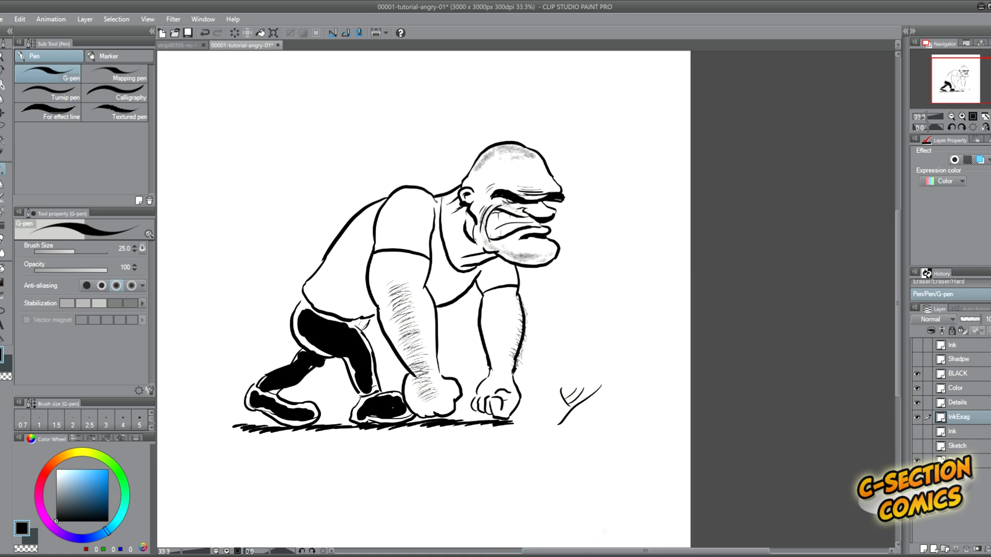
pyautogui.moveTo(904, 252); pyautogui.dragTo(902, 232)
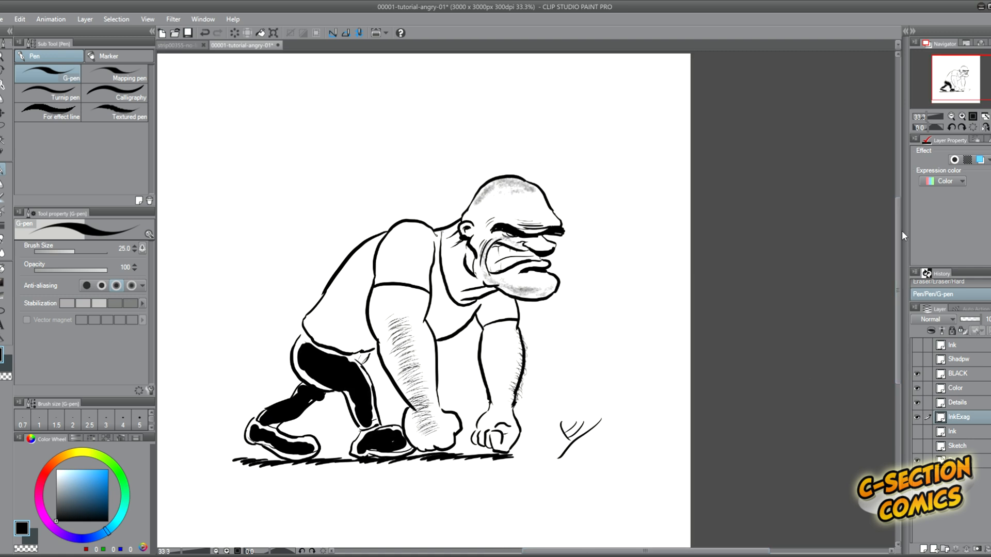
pyautogui.press('Tab')
pyautogui.scroll(1, 578, 364)
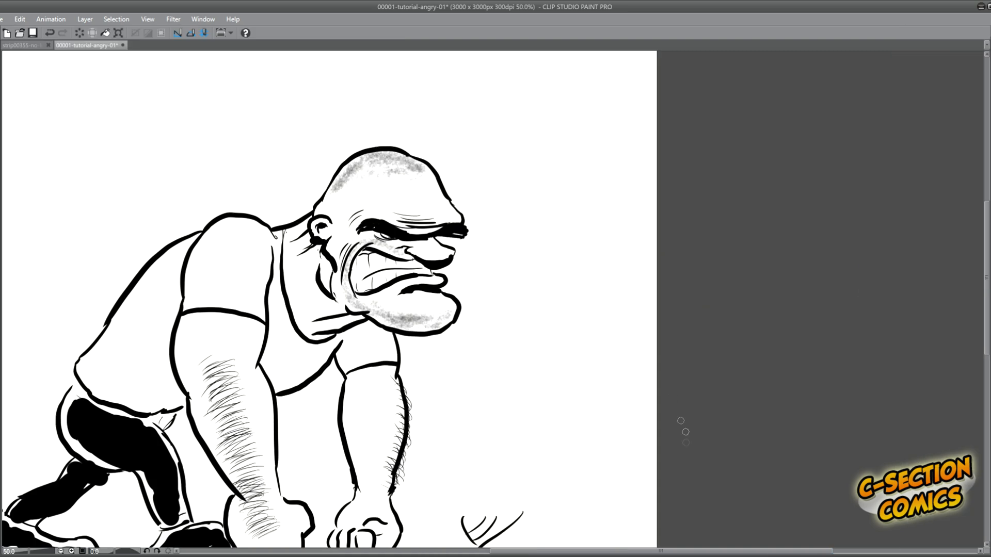